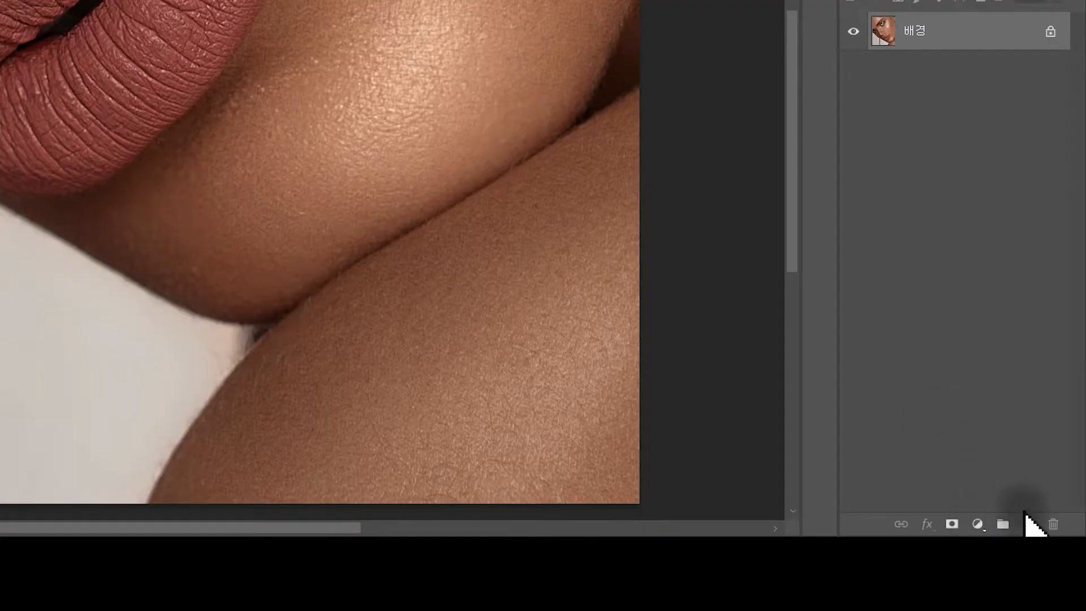
# Add an empty layer above the background and set up the Brush with the soft round tip at 61% flow.
pyautogui.click(1053, 603)
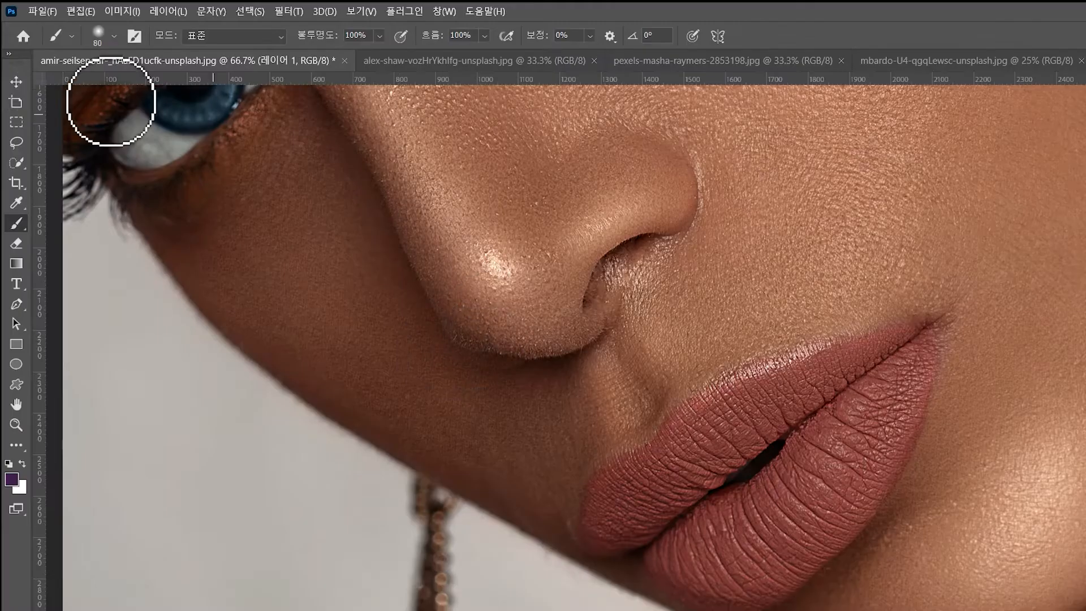
pyautogui.rightClick(14, 226)
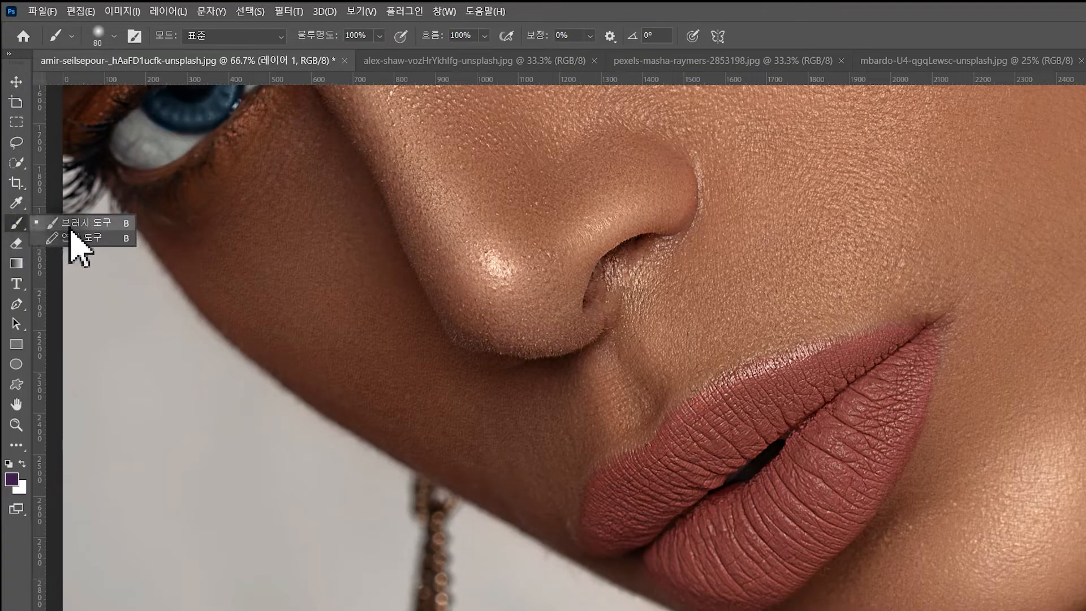
pyautogui.click(85, 223)
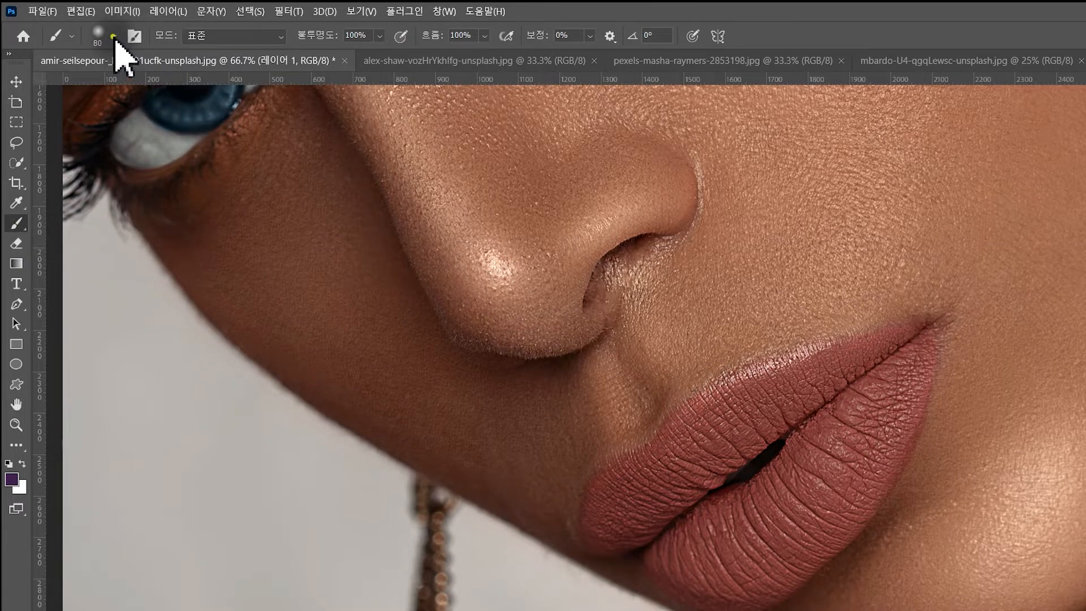
pyautogui.click(114, 36)
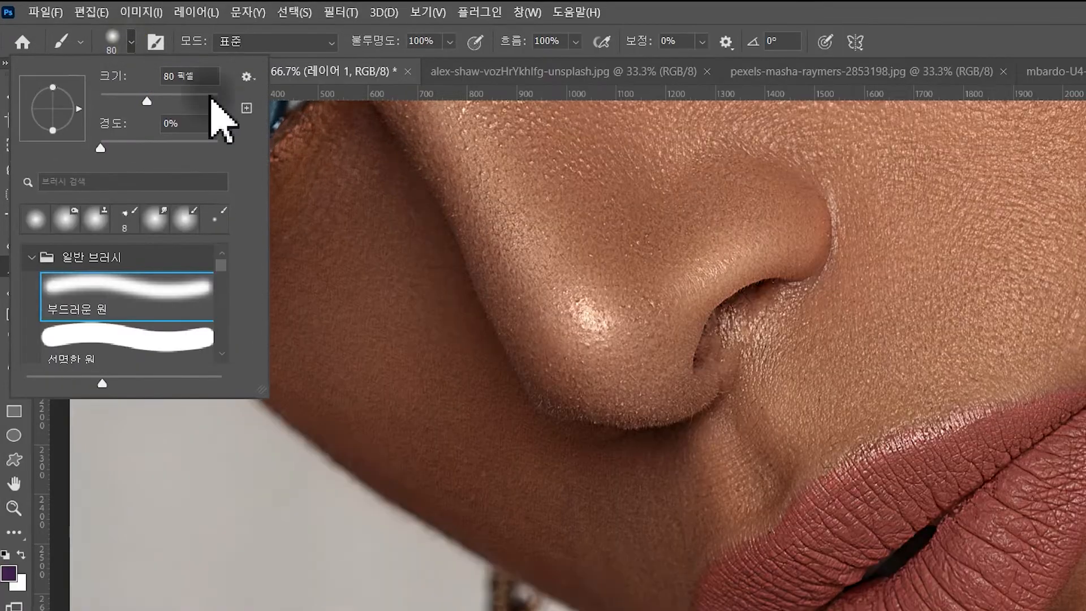
pyautogui.doubleClick(90, 310)
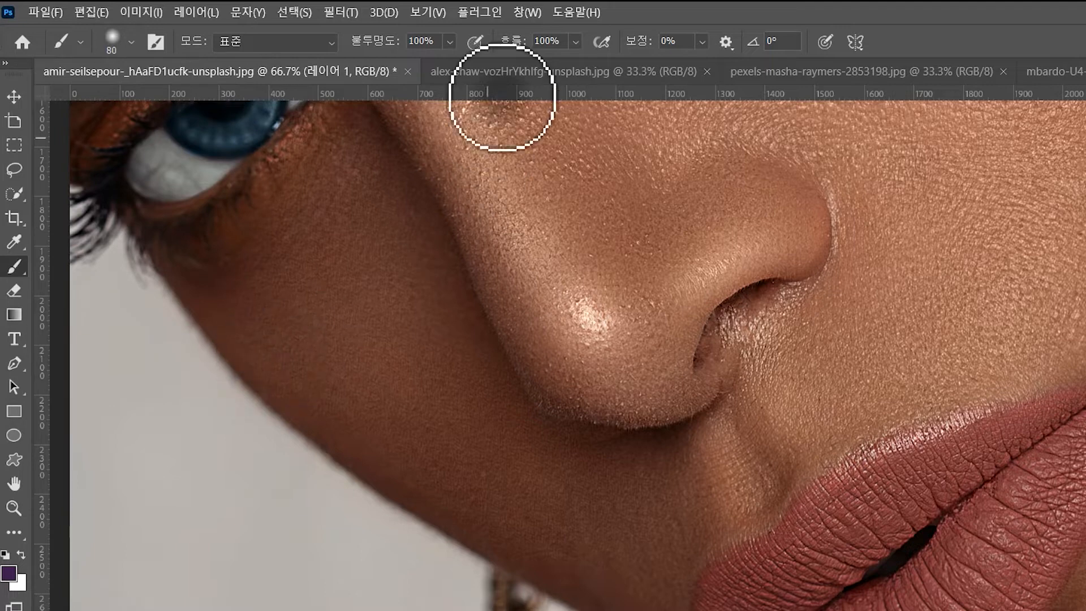
pyautogui.click(575, 42)
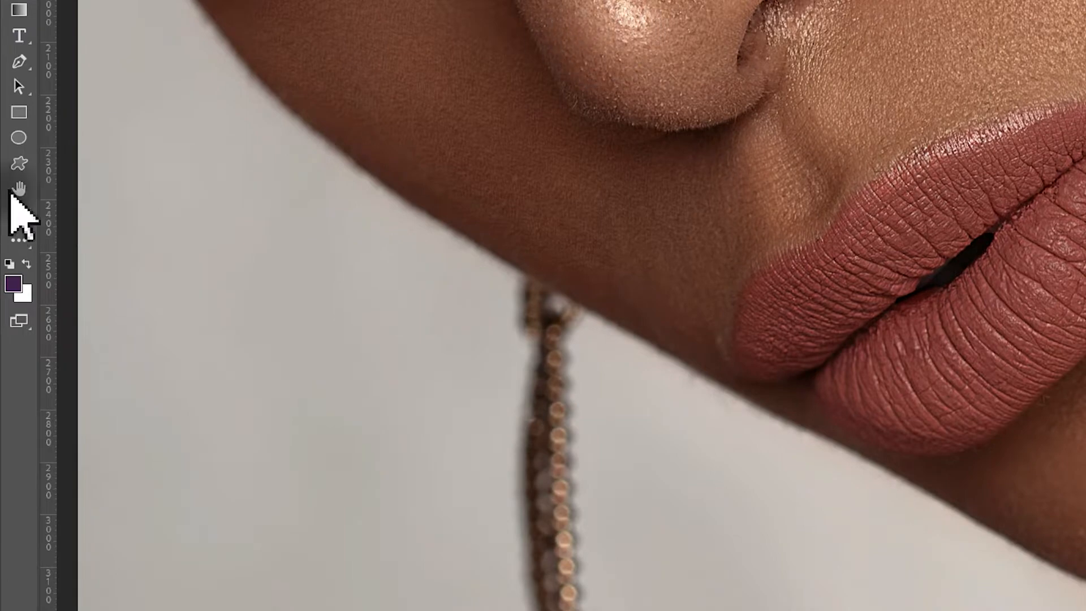
# Set the foreground colour to the dark purple #401650.
pyautogui.click(13, 284)
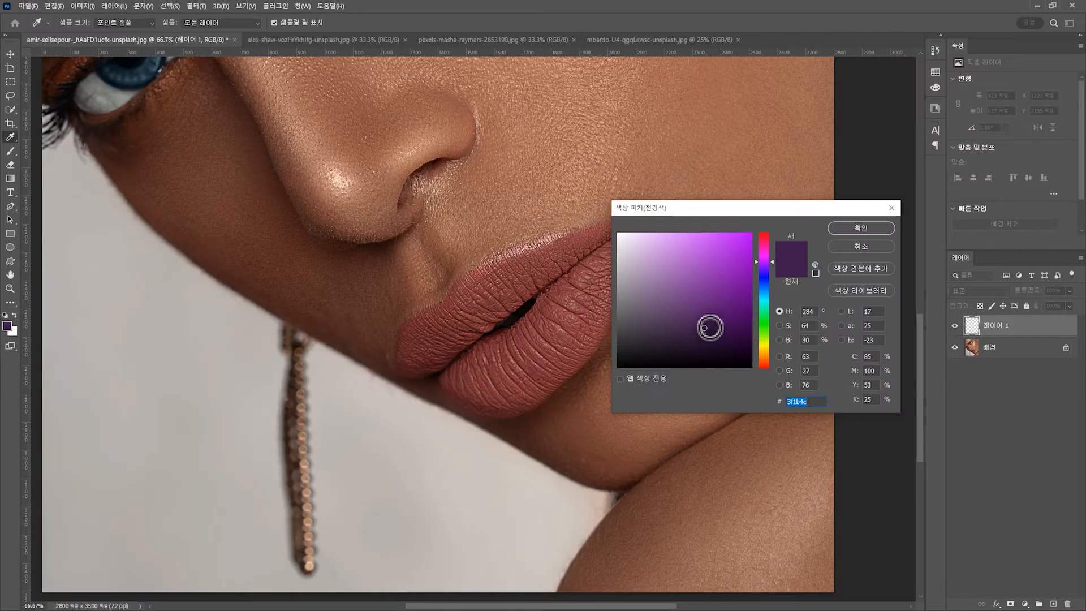
pyautogui.click(716, 327)
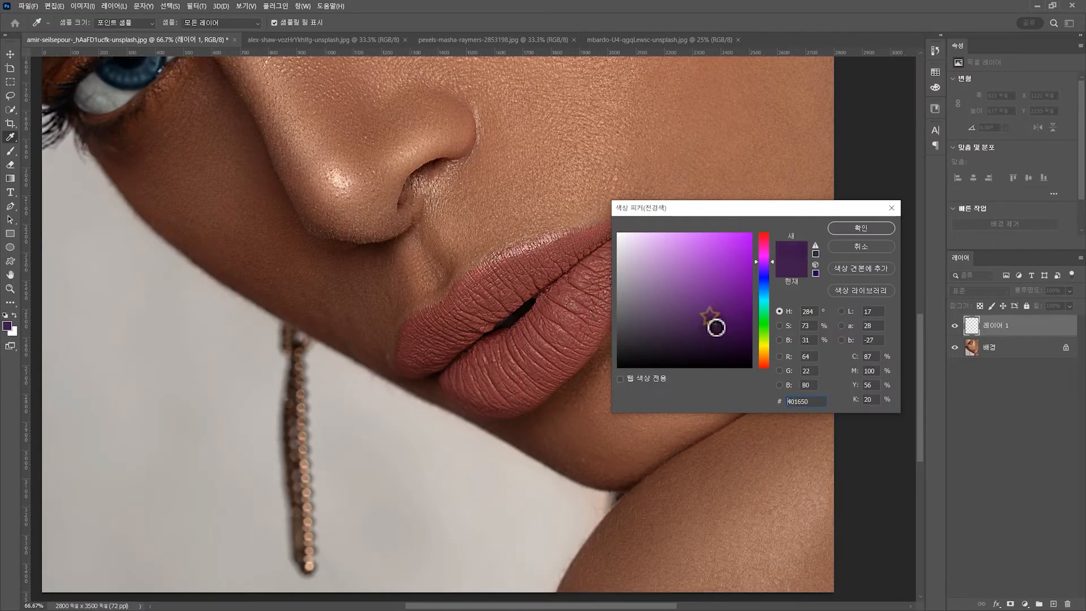
pyautogui.click(836, 229)
# Paint over both lips with the purple brush on the new layer, adjusting the brush size to fit.
pyautogui.press('b')
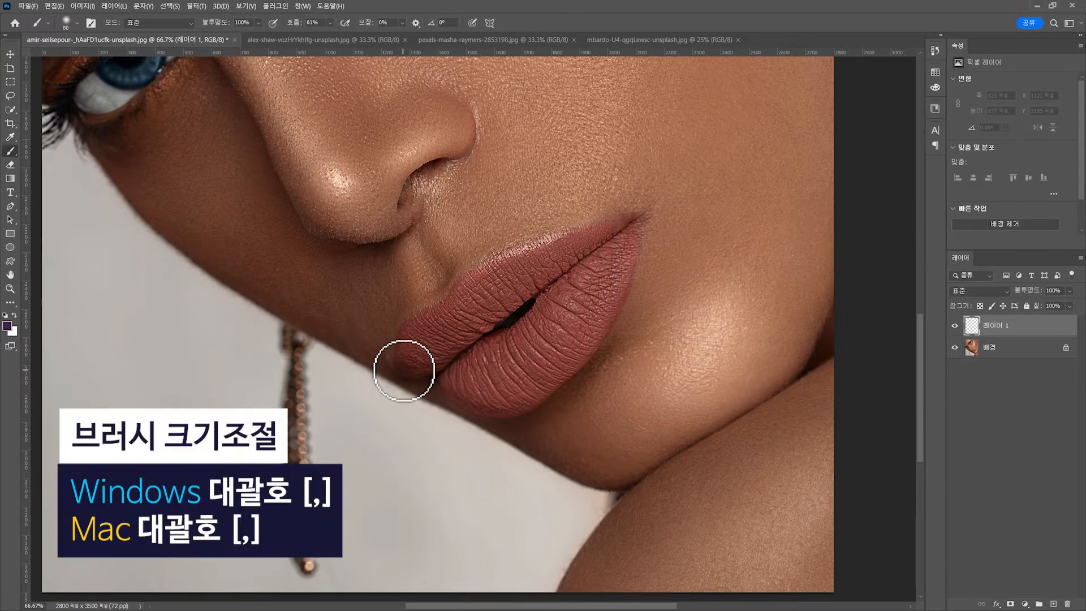
pyautogui.press('[')
pyautogui.press(']')
pyautogui.press(']')
pyautogui.moveTo(404, 370)
pyautogui.mouseDown()
pyautogui.moveTo(419, 320)
pyautogui.moveTo(409, 339)
pyautogui.moveTo(473, 286)
pyautogui.moveTo(613, 266)
pyautogui.moveTo(497, 346)
pyautogui.moveTo(543, 325)
pyautogui.mouseUp()
pyautogui.press('[')
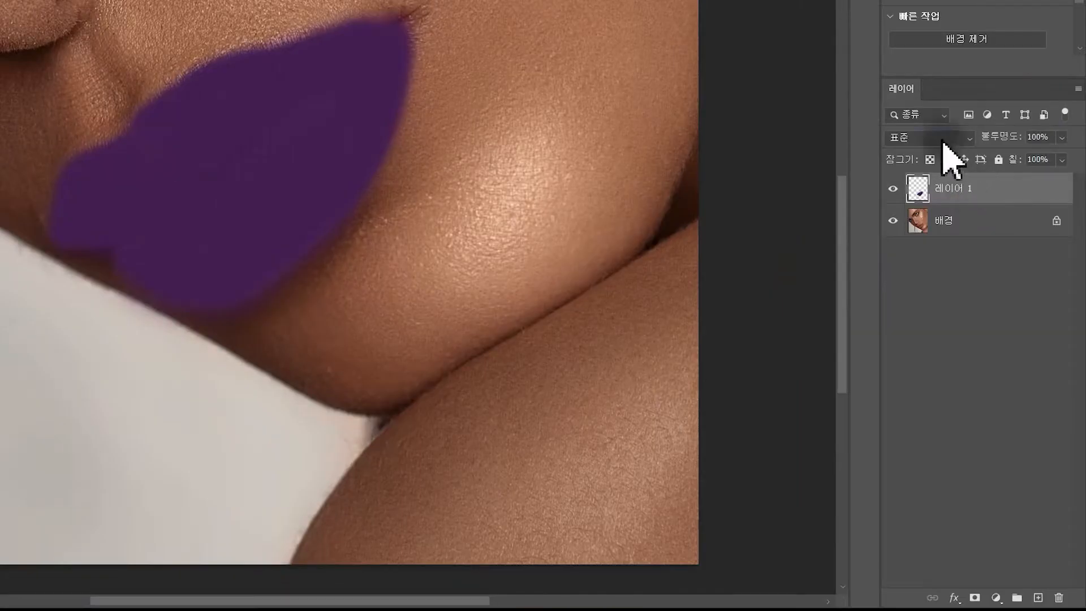
# Try blending modes from Color Burn through Color Dodge and Overlay to Soft Light on the painted lip layer.
pyautogui.click(952, 160)
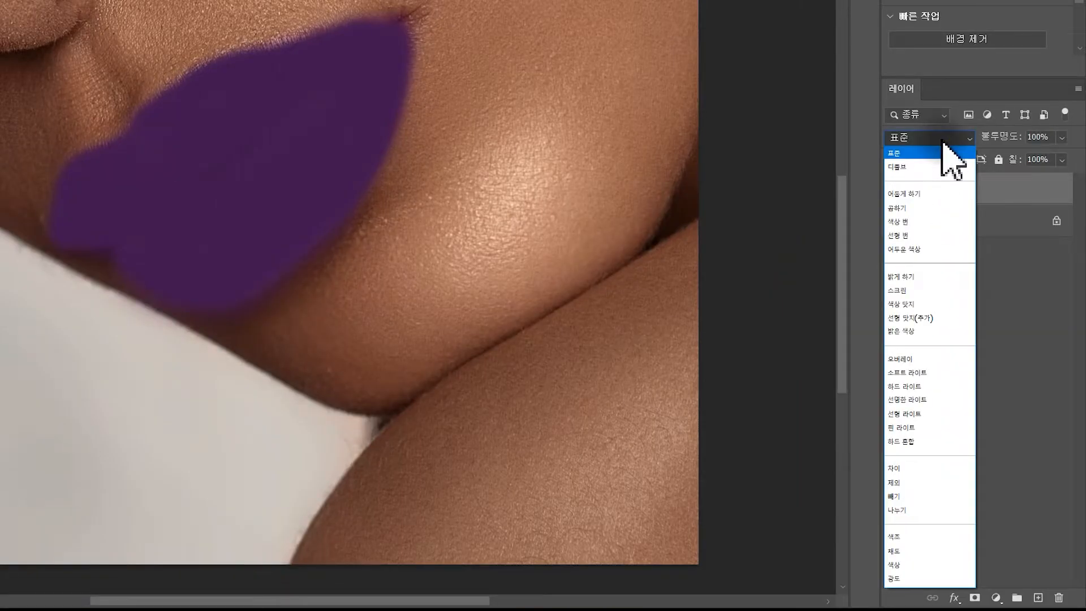
pyautogui.click(917, 222)
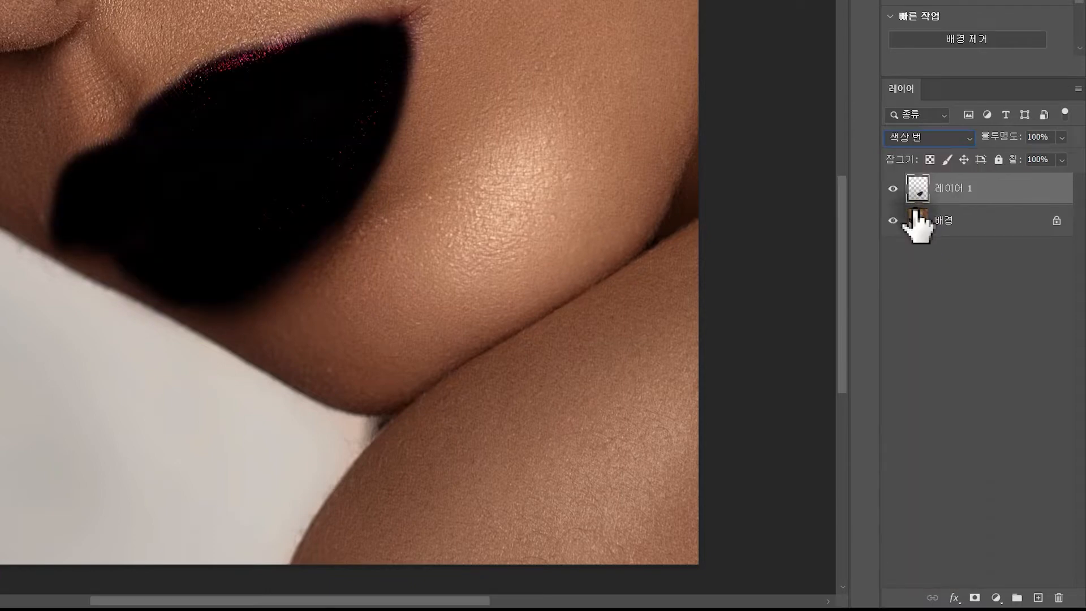
pyautogui.press('Down')
pyautogui.press('Down')
pyautogui.press('Down')
pyautogui.press('Down')
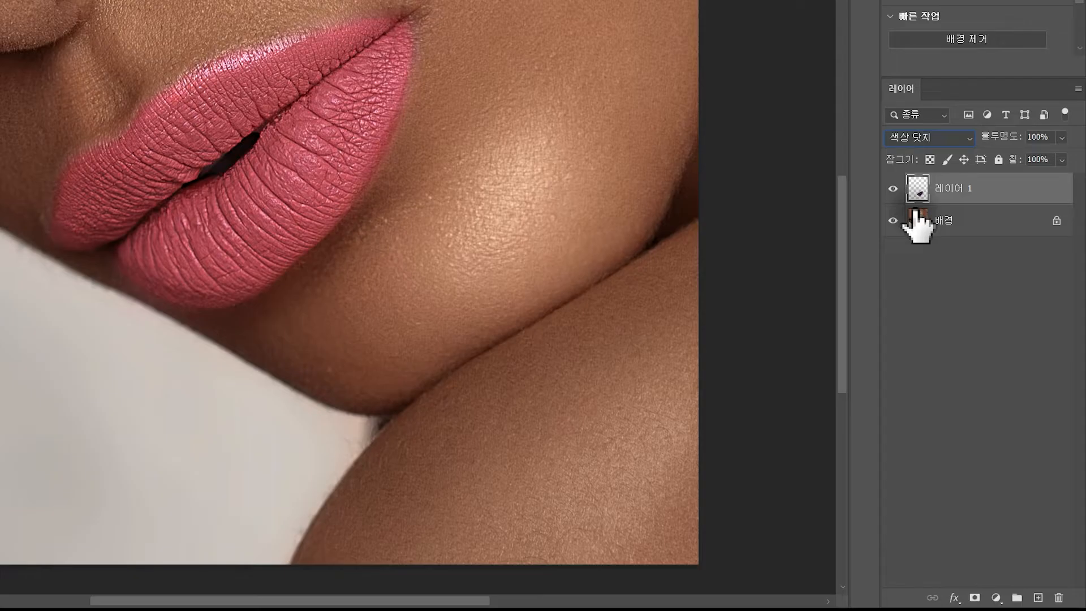
pyautogui.press('Down')
pyautogui.press('Down')
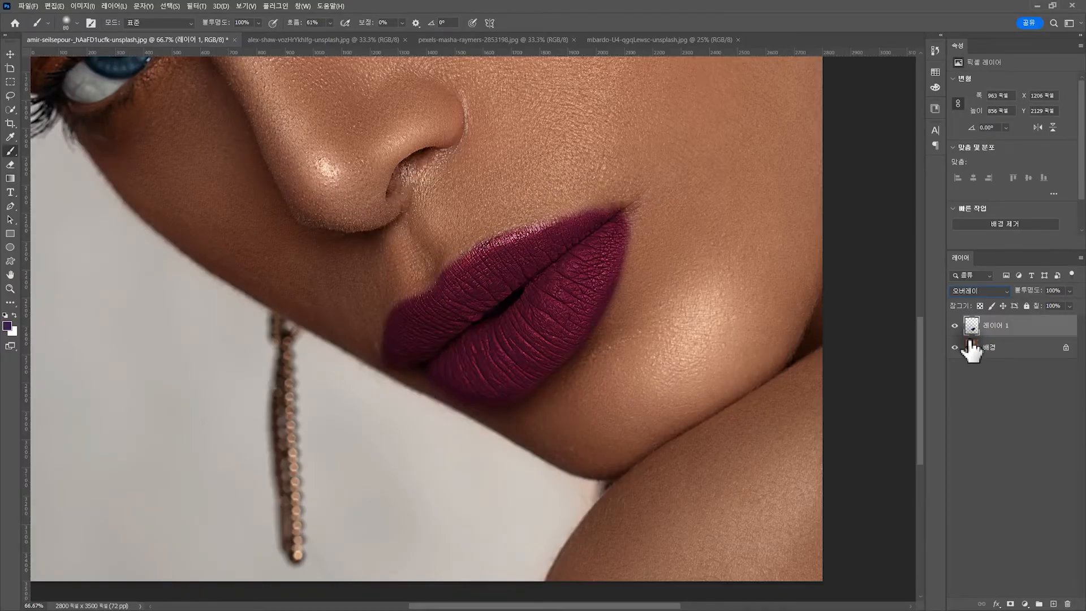
pyautogui.press('Down')
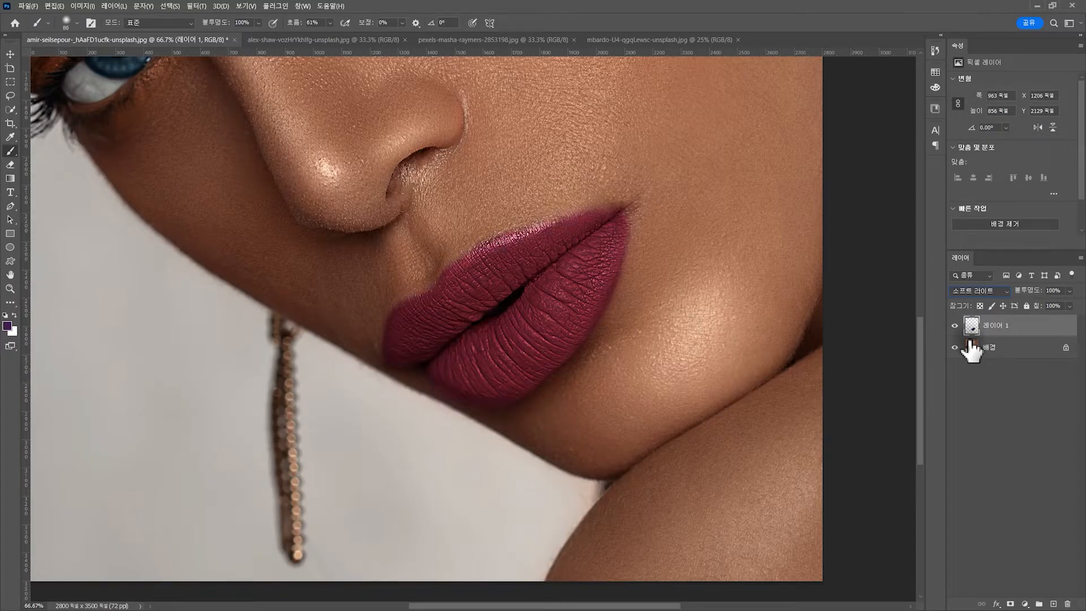
# Set the painted lip layer's blending mode to Overlay.
pyautogui.click(986, 293)
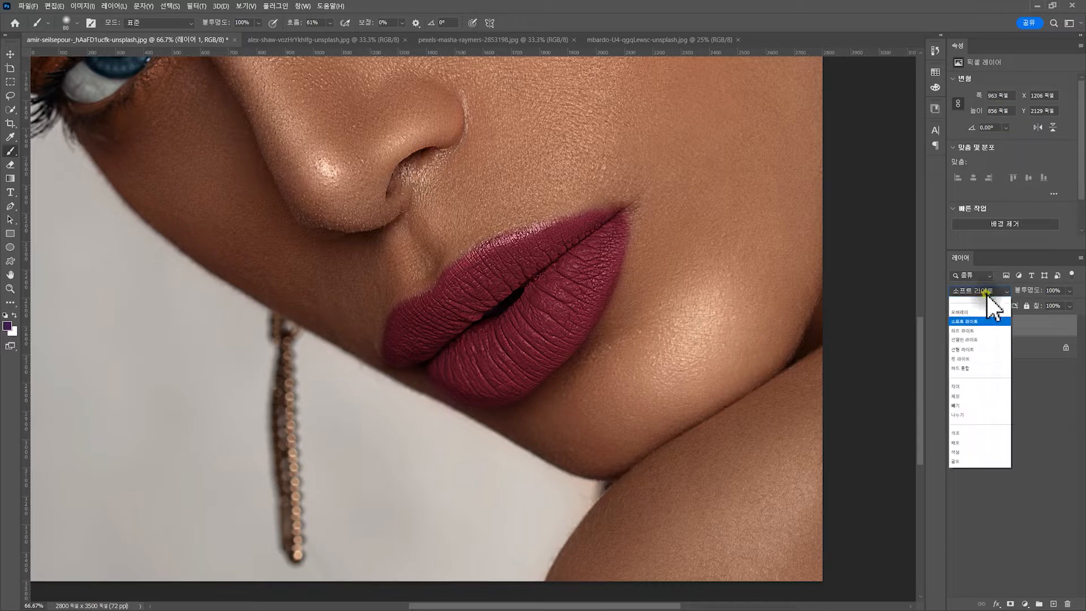
pyautogui.click(971, 443)
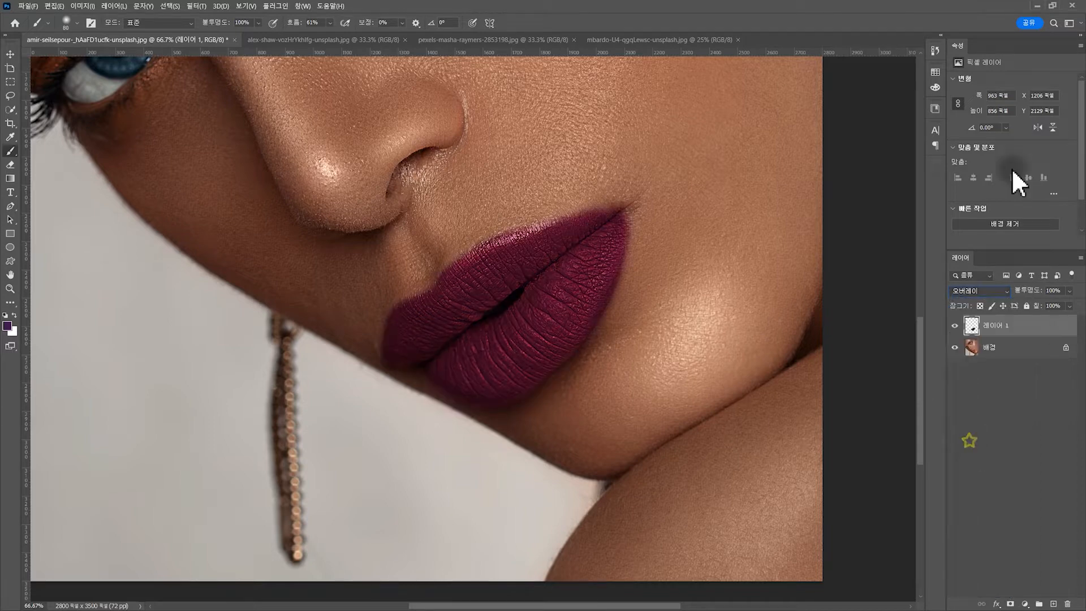
pyautogui.click(727, 327)
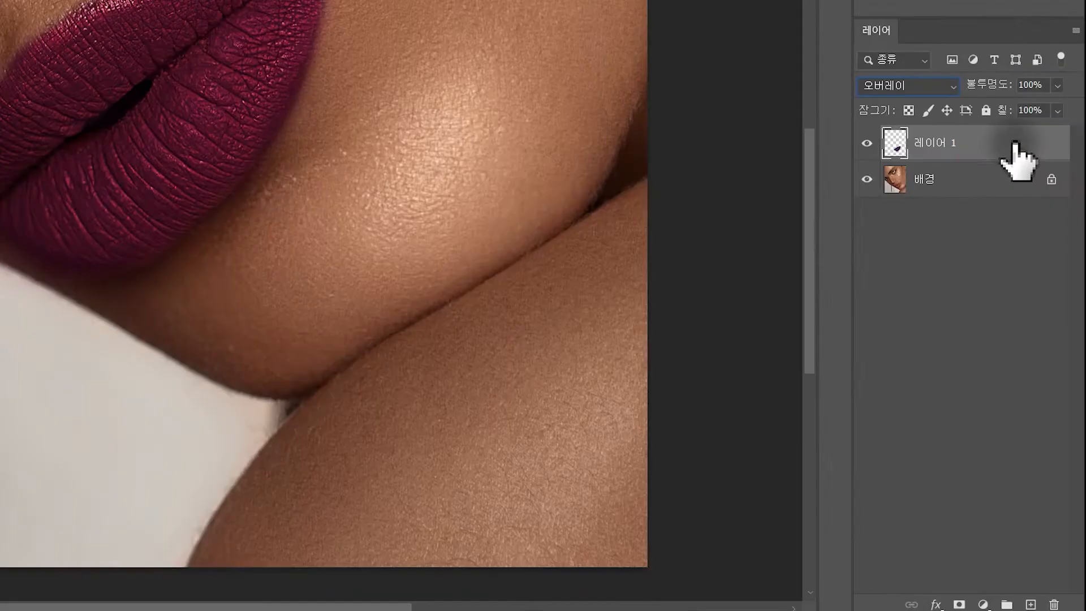
# Lower the painted lip layer's opacity to 80%.
pyautogui.click(1045, 326)
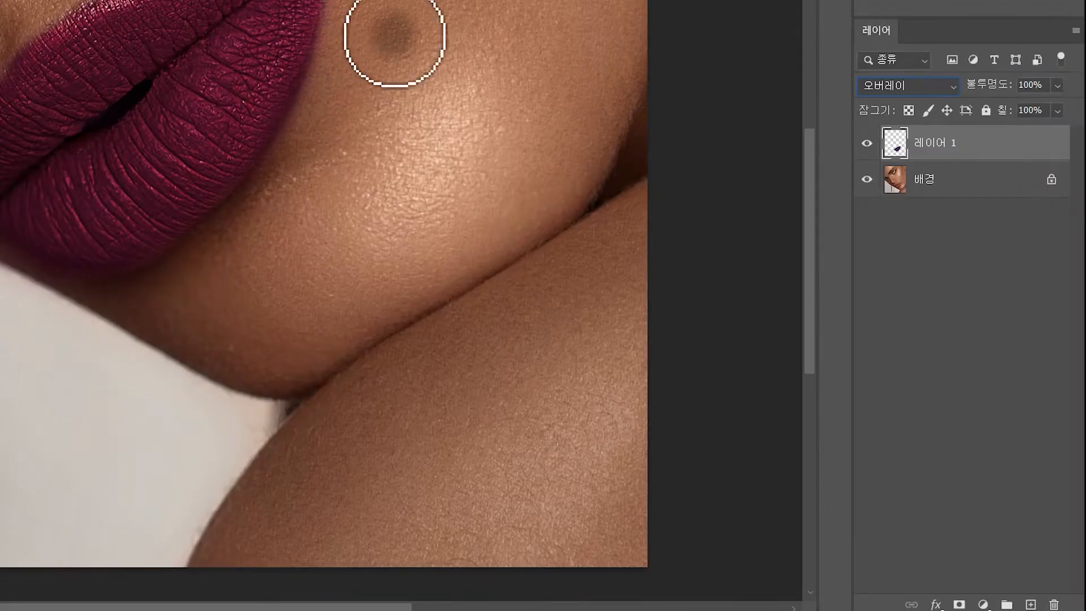
pyautogui.click(1057, 85)
pyautogui.moveTo(1074, 105); pyautogui.dragTo(1051, 107)
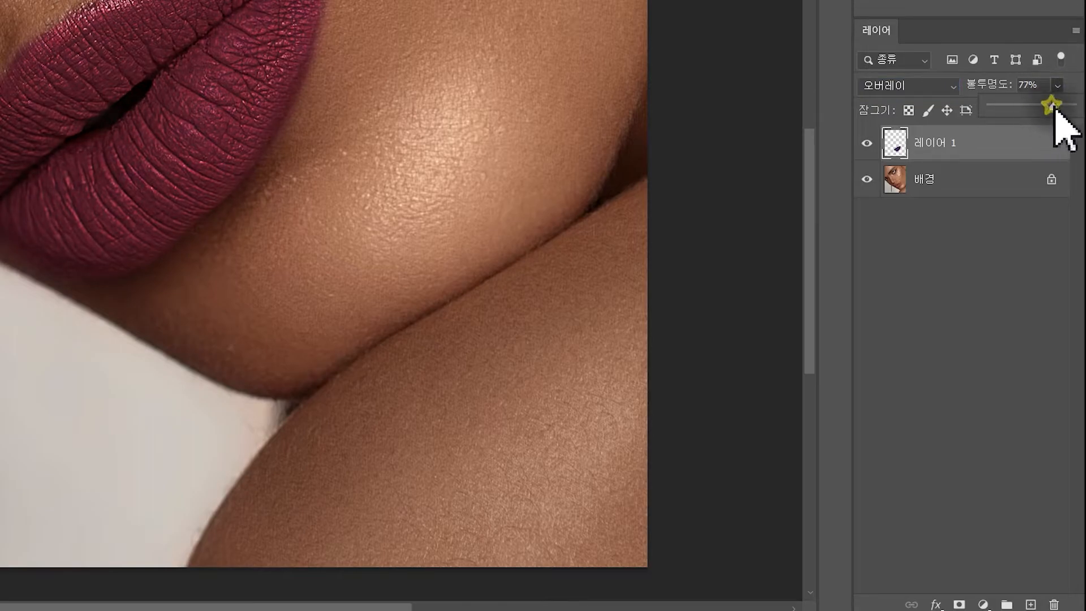
pyautogui.moveTo(1052, 107); pyautogui.dragTo(1055, 107)
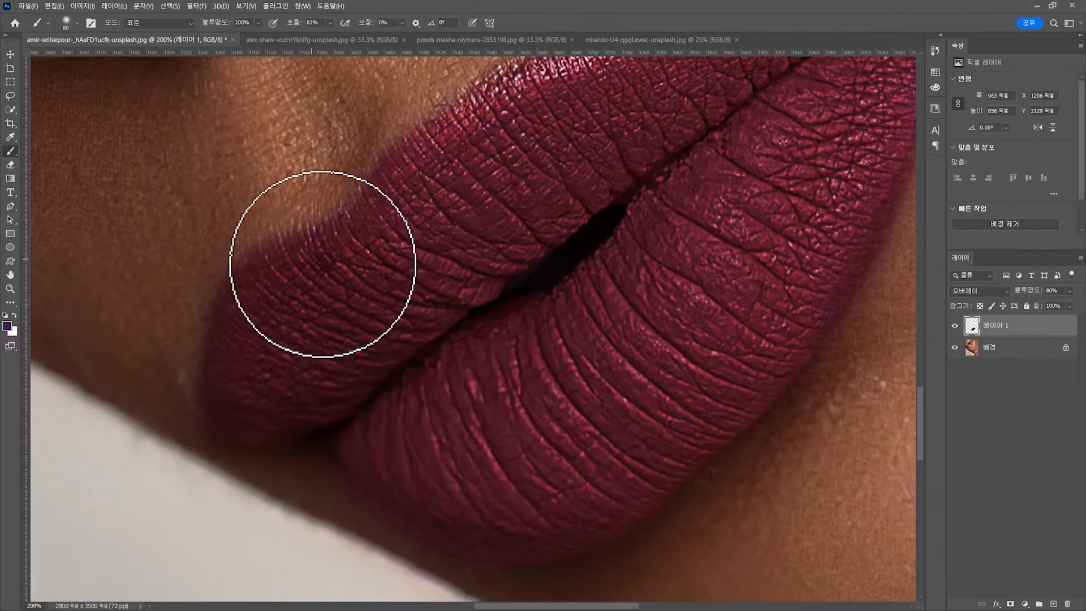
# Set up the Eraser with the soft round tip and enlarge it to 80 px.
pyautogui.moveTo(477, 257); pyautogui.dragTo(425, 382)
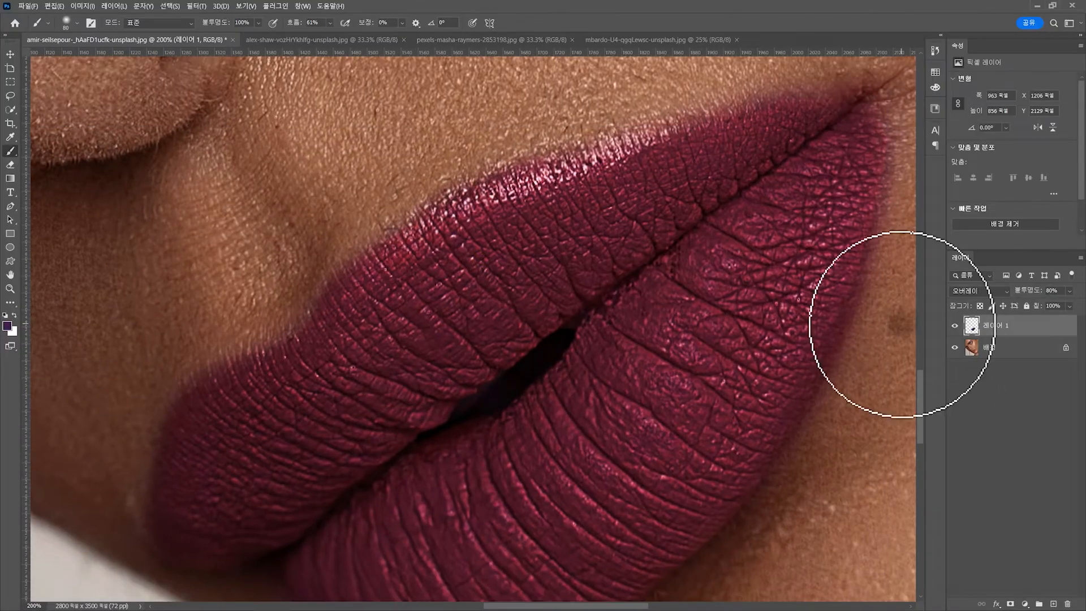
pyautogui.click(10, 164)
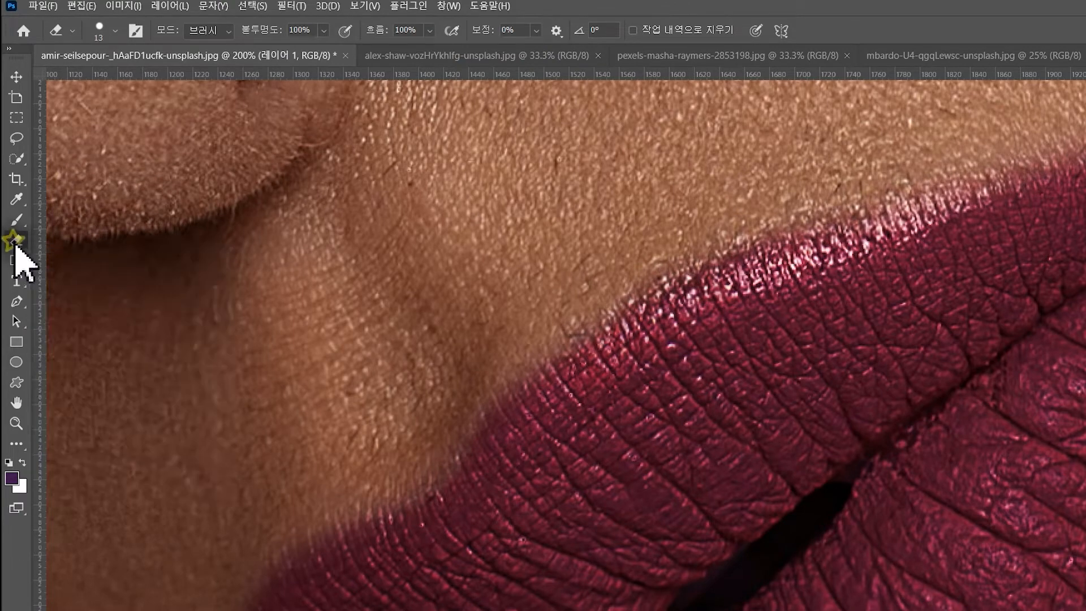
pyautogui.click(115, 31)
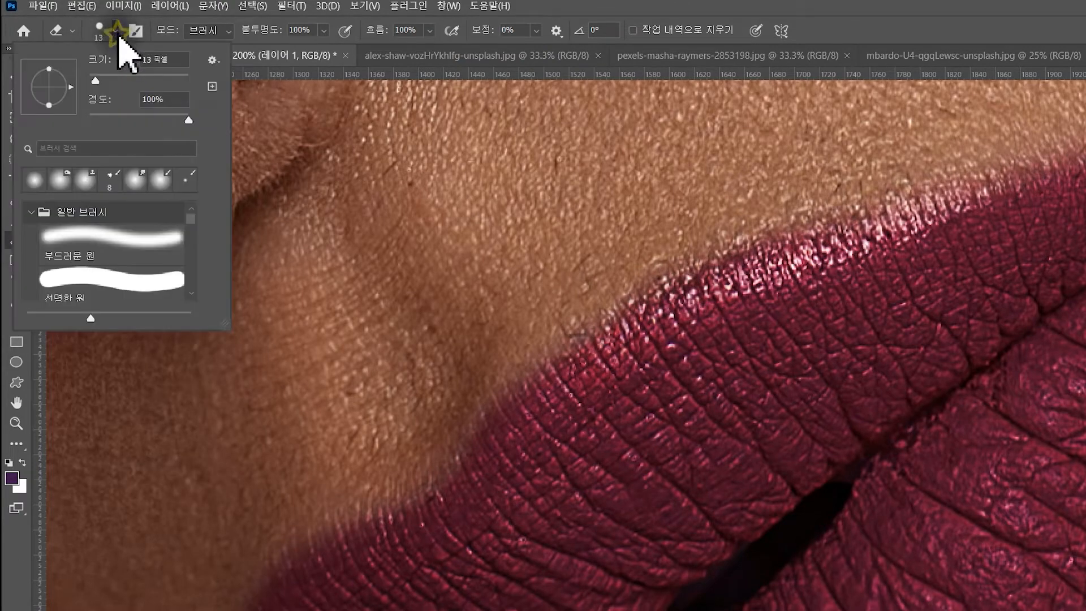
pyautogui.doubleClick(63, 243)
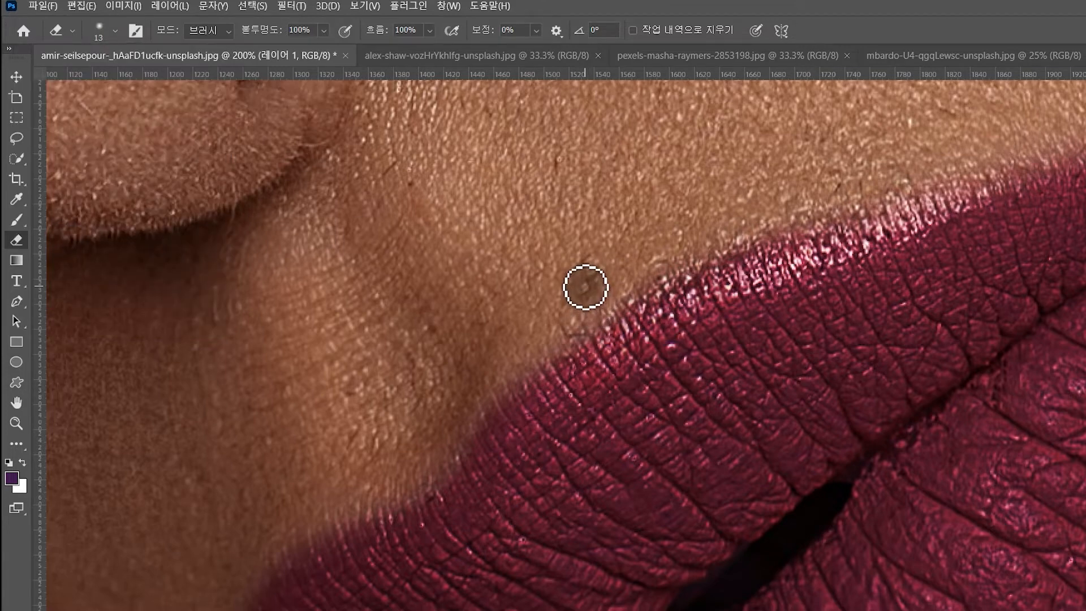
pyautogui.press(']')
pyautogui.press(']')
pyautogui.press(']')
pyautogui.press(']')
pyautogui.press(']')
pyautogui.press(']')
pyautogui.press(']')
pyautogui.press(']')
pyautogui.press(']')
pyautogui.press(']')
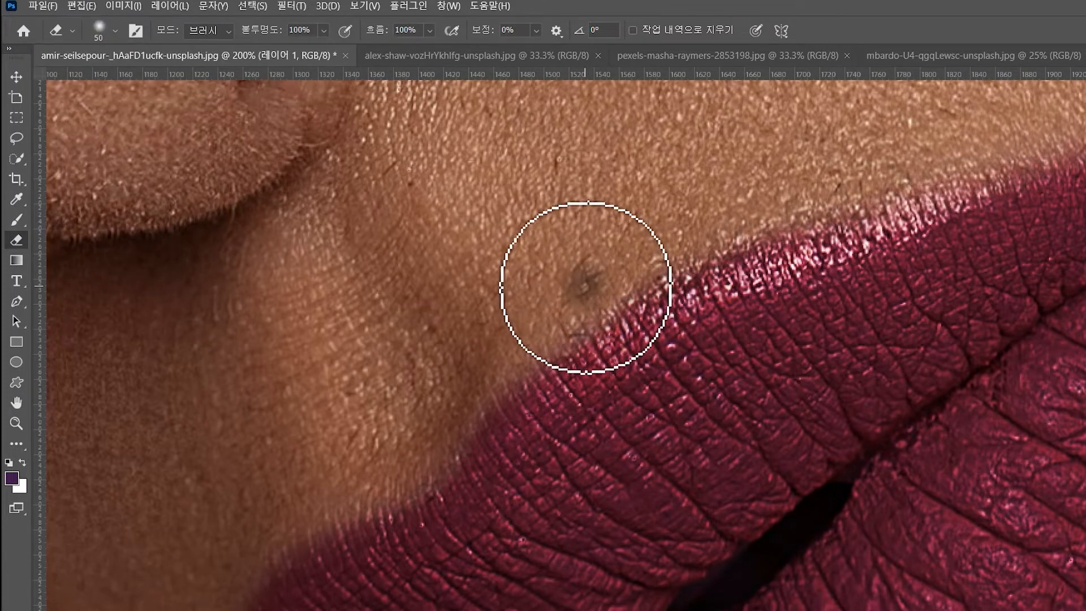
pyautogui.scroll(2, 715, 298)
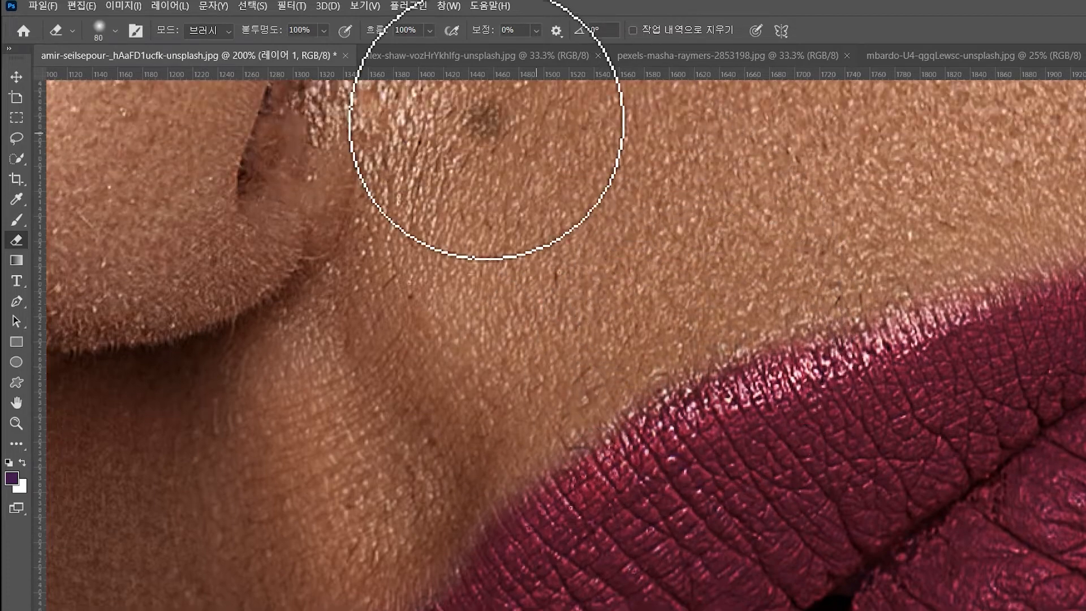
# Adjust the eraser's opacity and erase the purple colour spilling past the upper lip's edge.
pyautogui.click(324, 30)
pyautogui.click(321, 49)
pyautogui.moveTo(757, 306)
pyautogui.mouseDown()
pyautogui.moveTo(824, 317)
pyautogui.moveTo(951, 278)
pyautogui.moveTo(969, 255)
pyautogui.moveTo(1085, 224)
pyautogui.mouseUp()
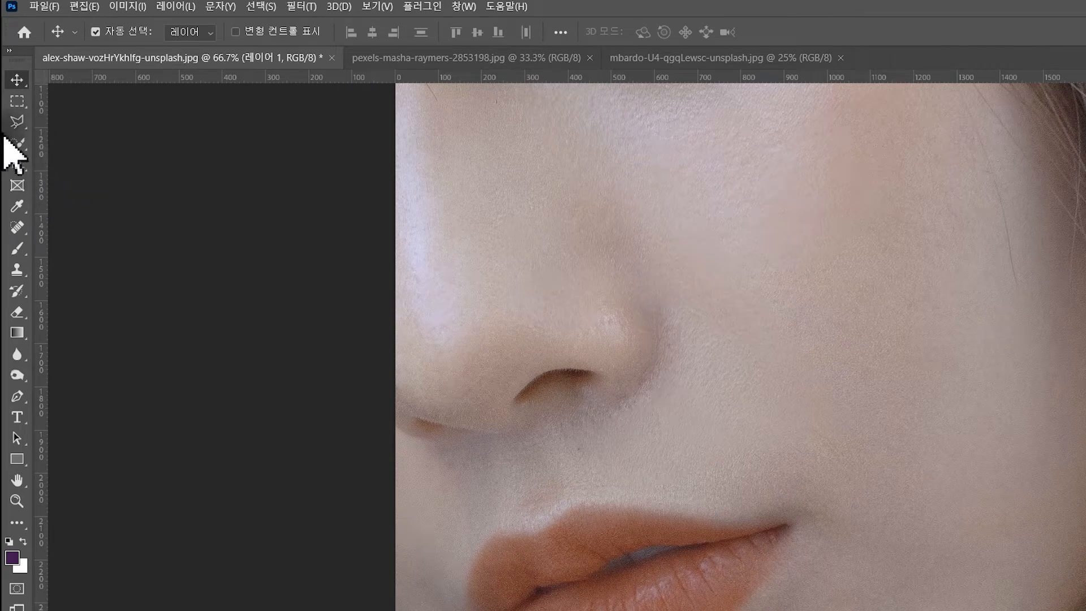
# Choose the Polygonal Lasso and set its feather to 10 px in the portrait with orange lips.
pyautogui.click(17, 122)
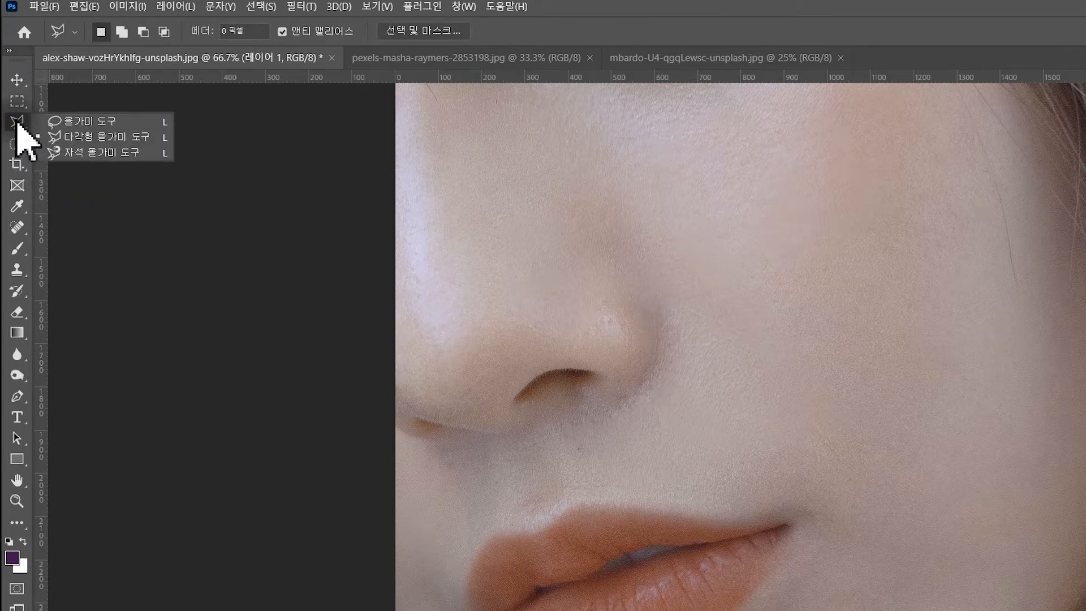
pyautogui.click(129, 139)
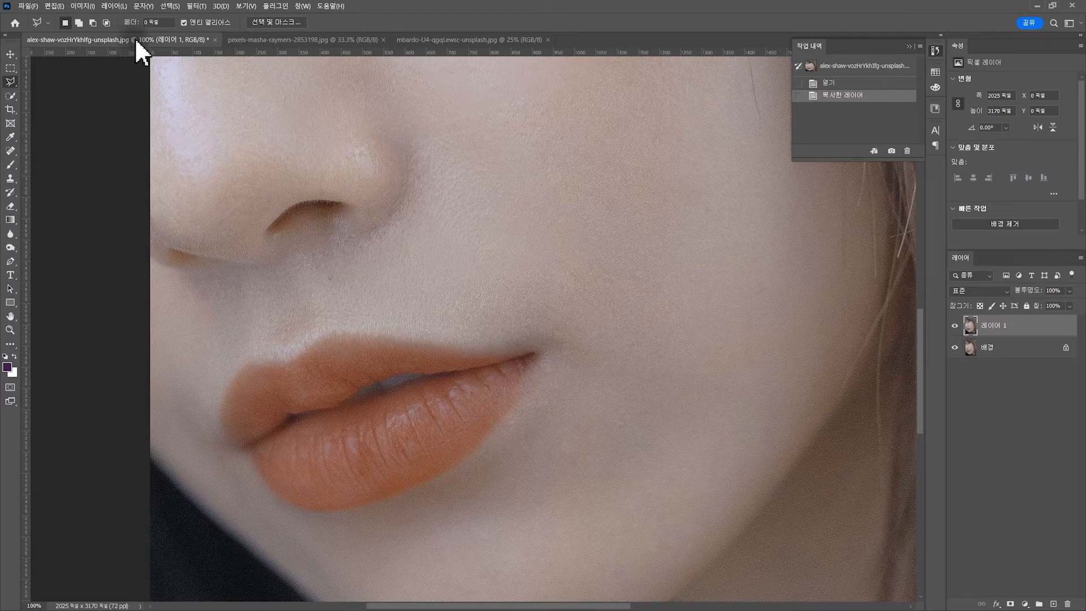
pyautogui.click(169, 23)
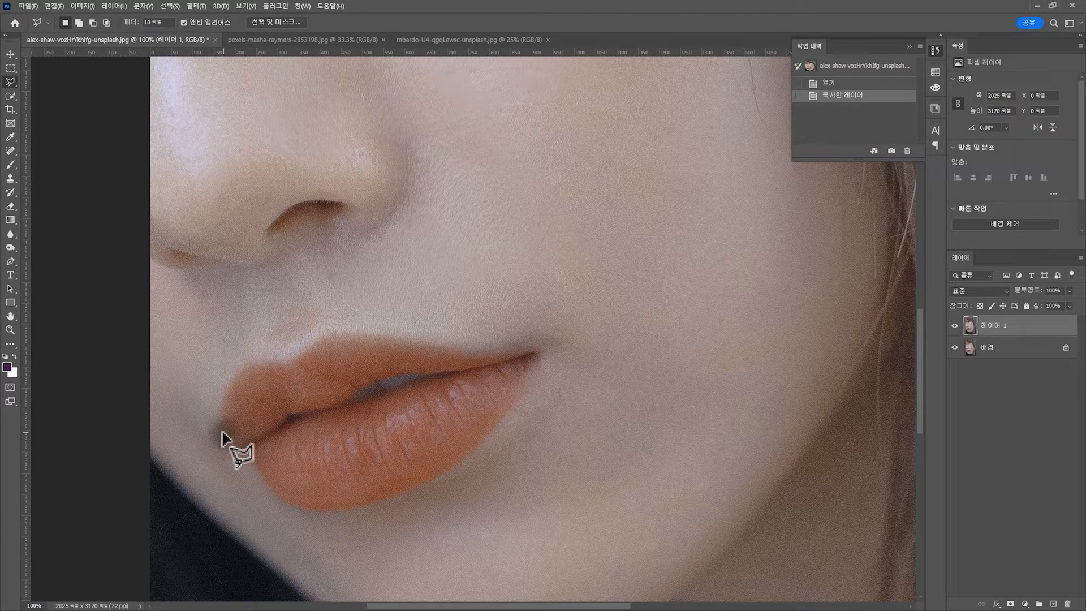
# Trace a closed selection around the outline of the orange lips.
pyautogui.moveTo(220, 430)
pyautogui.mouseDown()
pyautogui.moveTo(245, 360)
pyautogui.moveTo(286, 364)
pyautogui.moveTo(310, 341)
pyautogui.moveTo(345, 333)
pyautogui.moveTo(454, 356)
pyautogui.moveTo(524, 355)
pyautogui.mouseUp()
pyautogui.click(533, 355)
pyautogui.click(530, 362)
pyautogui.click(511, 405)
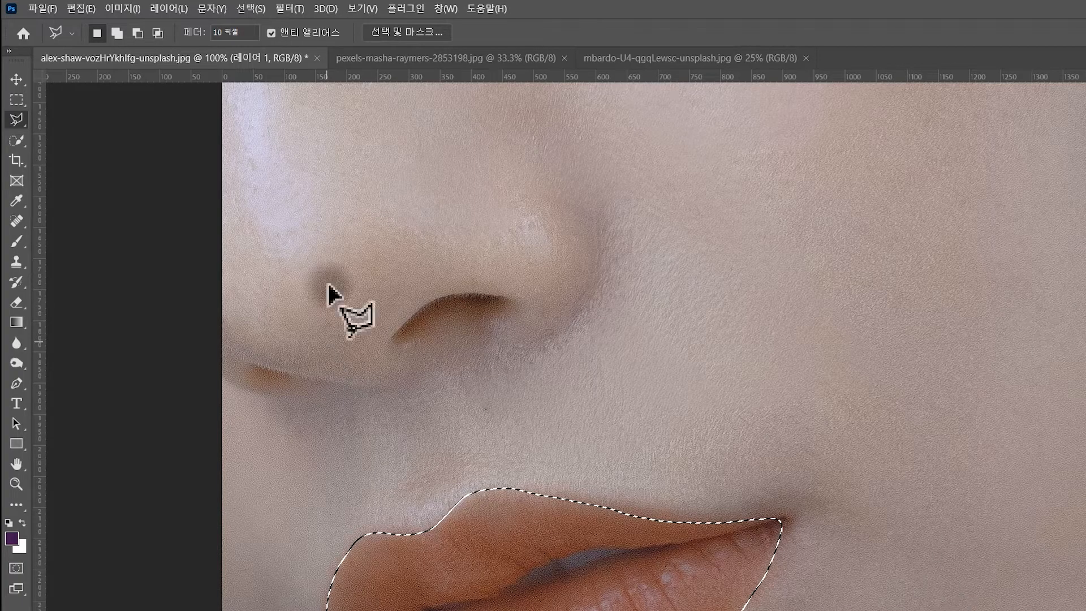
# Apply a Vibrance adjustment of +66 to the selected orange lips and clear the selection.
pyautogui.click(119, 8)
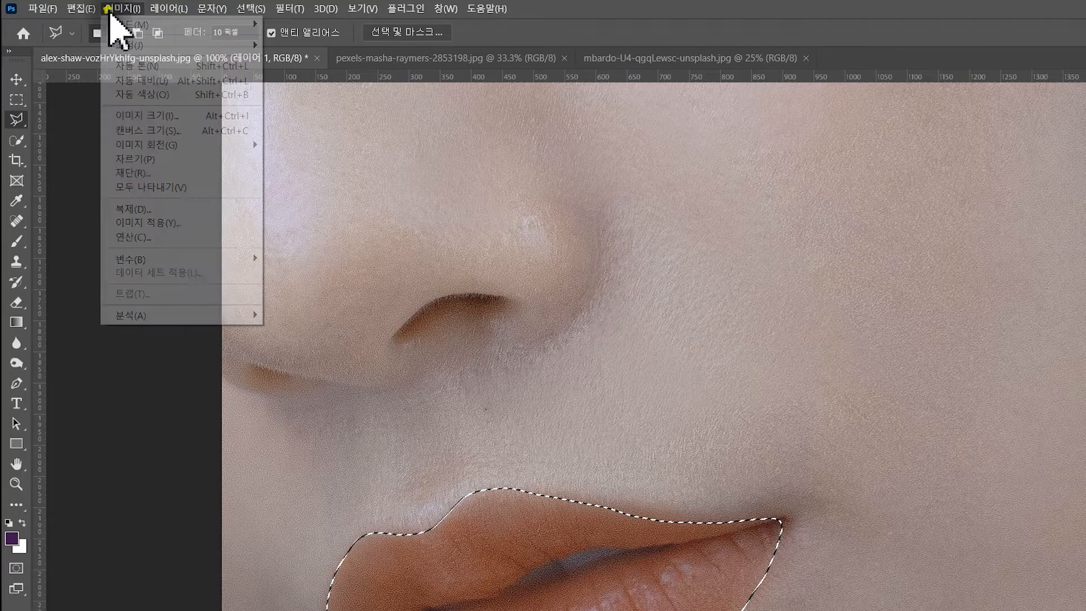
pyautogui.moveTo(115, 43)
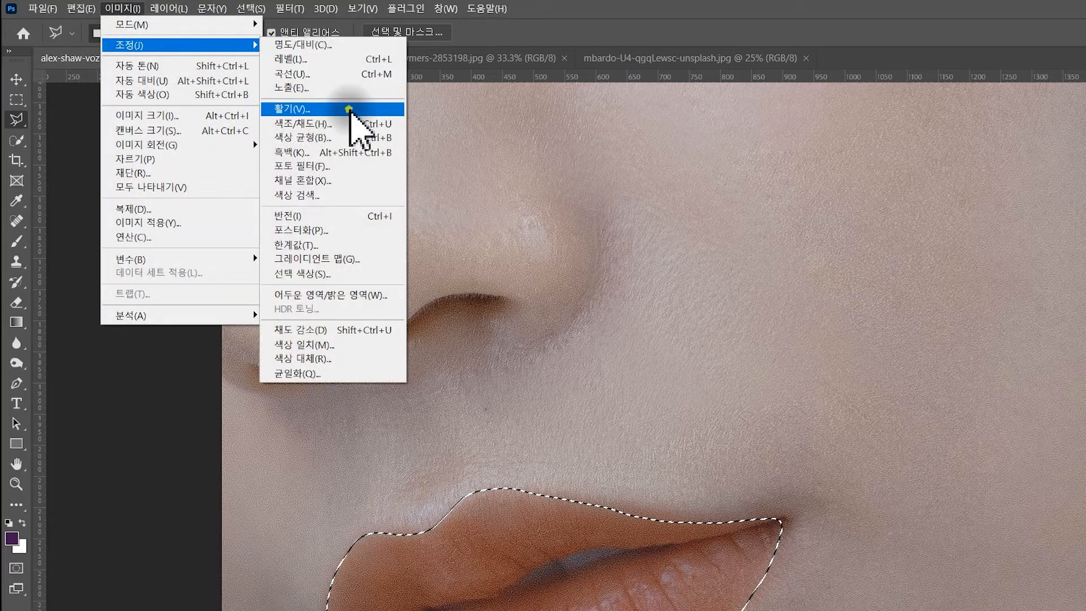
pyautogui.click(347, 108)
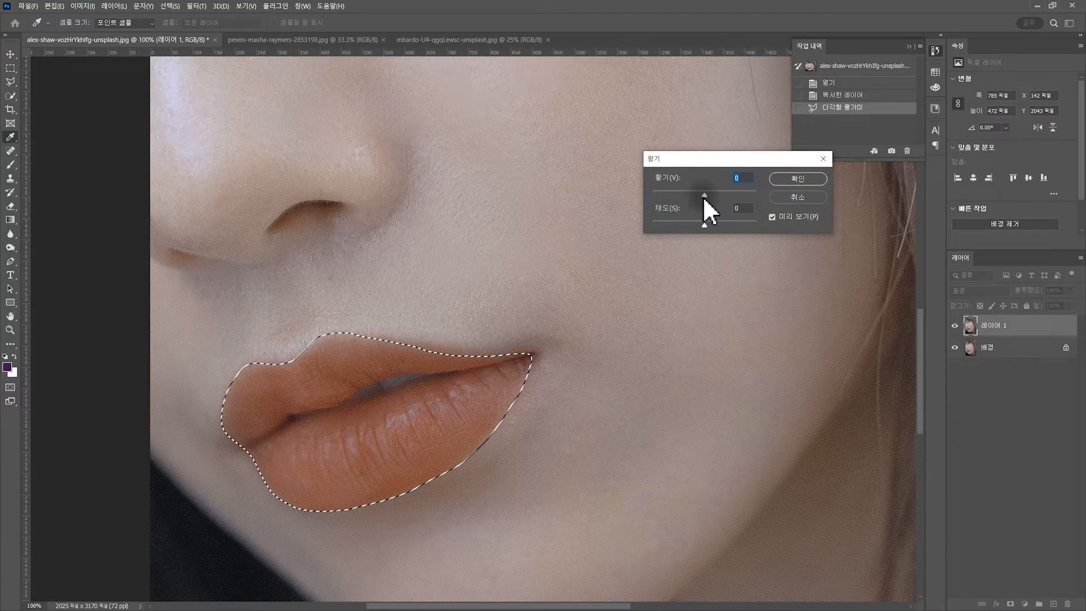
pyautogui.moveTo(704, 195); pyautogui.dragTo(719, 194)
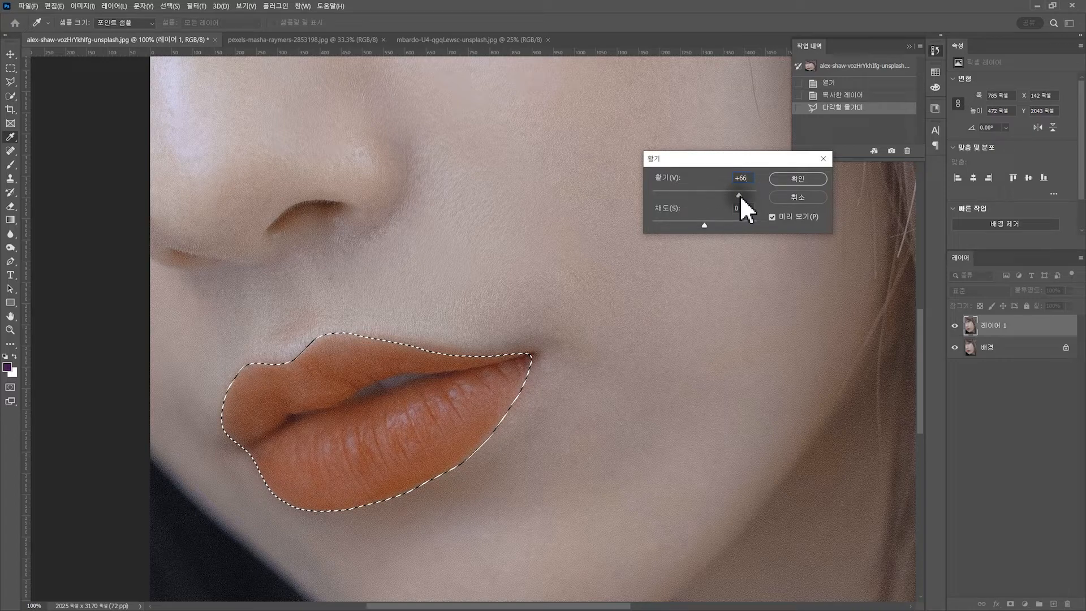
pyautogui.moveTo(740, 196); pyautogui.dragTo(739, 195)
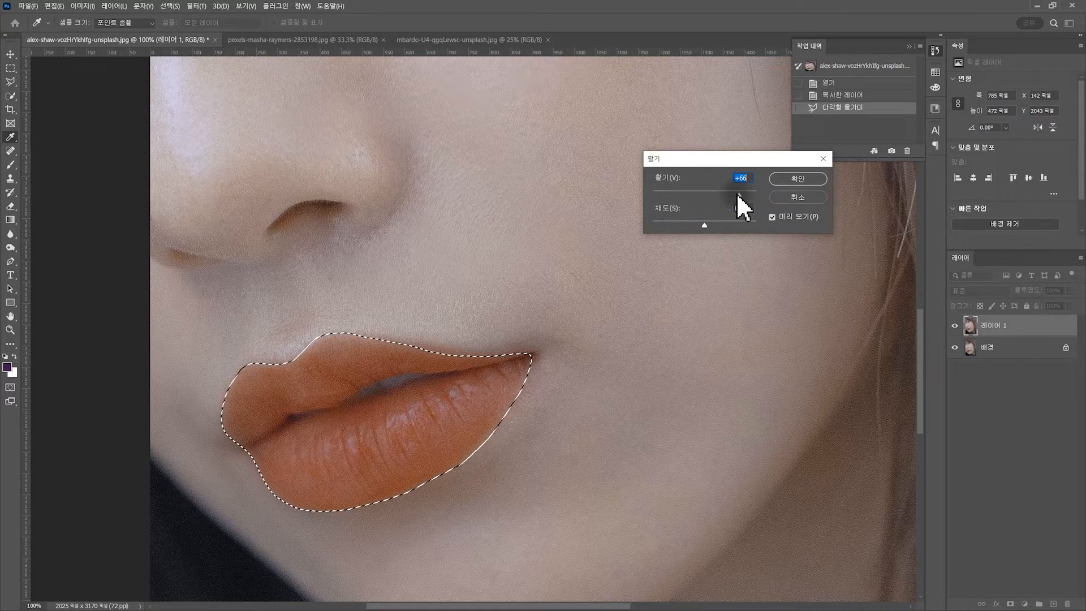
pyautogui.click(789, 178)
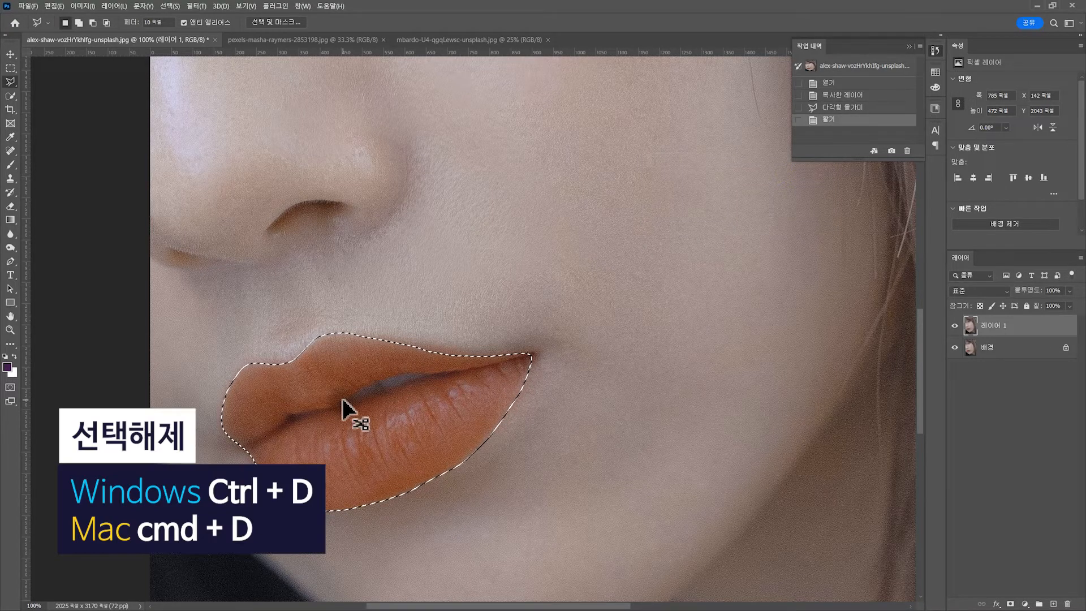
pyautogui.hotkey('ctrl', 'd')
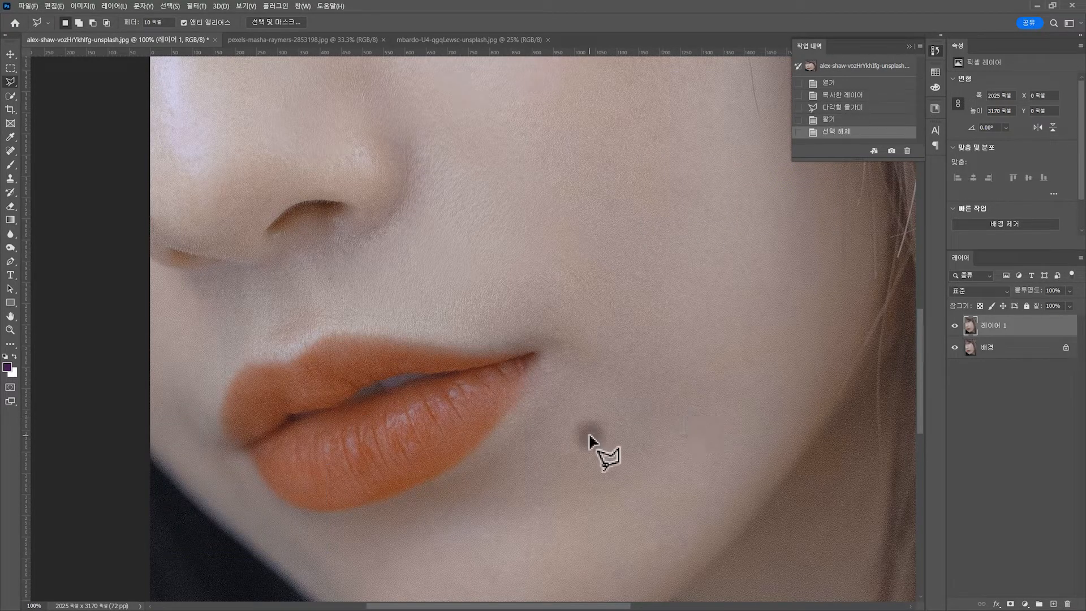
# Toggle the edited layer's visibility repeatedly to compare the lips before and after the vibrance adjustment.
pyautogui.click(955, 325)
pyautogui.click(955, 325)
pyautogui.click(955, 325)
pyautogui.click(955, 325)
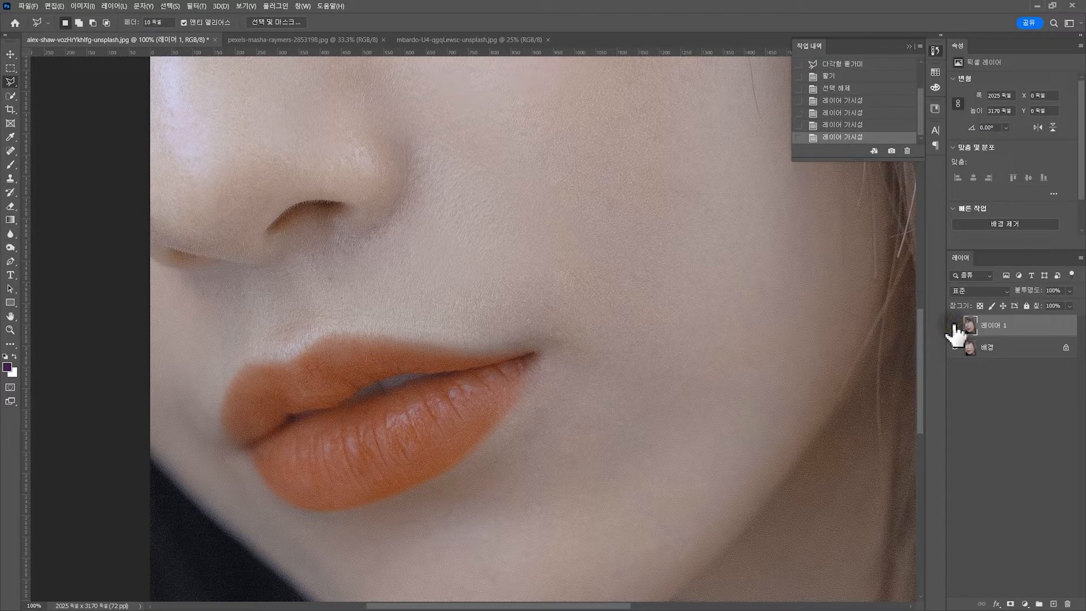
pyautogui.click(955, 326)
# Return to the Vibrance history state, shift the selected lips' hue to red with Hue/Saturation, and deselect.
pyautogui.scroll(3, 804, 116)
pyautogui.click(828, 114)
pyautogui.click(82, 5)
pyautogui.moveTo(167, 30)
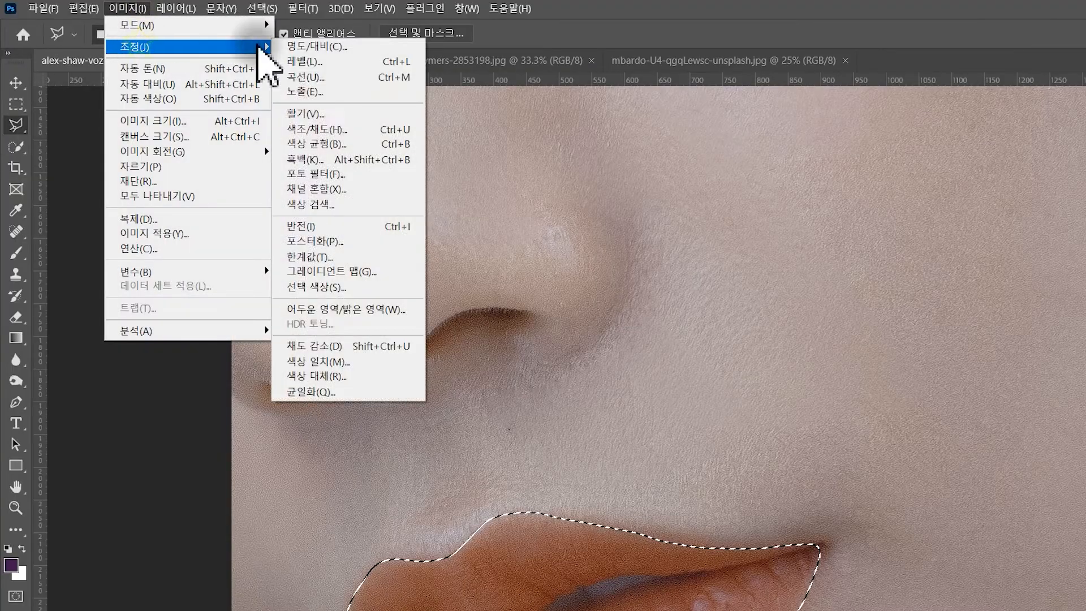
pyautogui.click(316, 129)
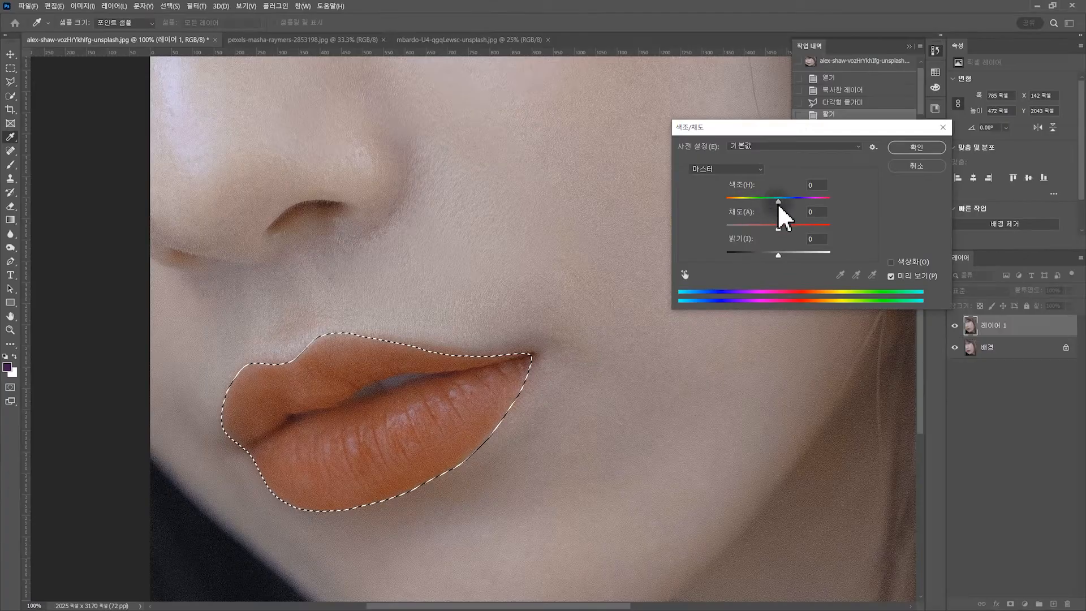
pyautogui.moveTo(779, 202)
pyautogui.mouseDown()
pyautogui.moveTo(740, 202)
pyautogui.moveTo(790, 202)
pyautogui.moveTo(770, 202)
pyautogui.mouseUp()
pyautogui.press('Return')
pyautogui.hotkey('ctrl', 'd')
pyautogui.hotkey('ctrl', '-')
pyautogui.hotkey('ctrl', '-')
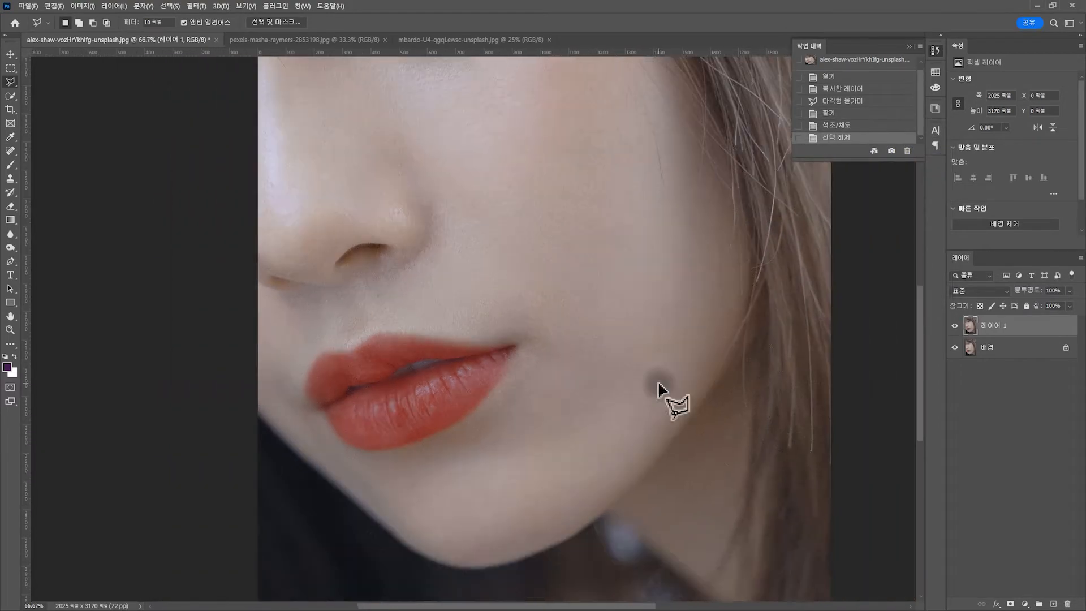
pyautogui.hotkey('ctrl', '-')
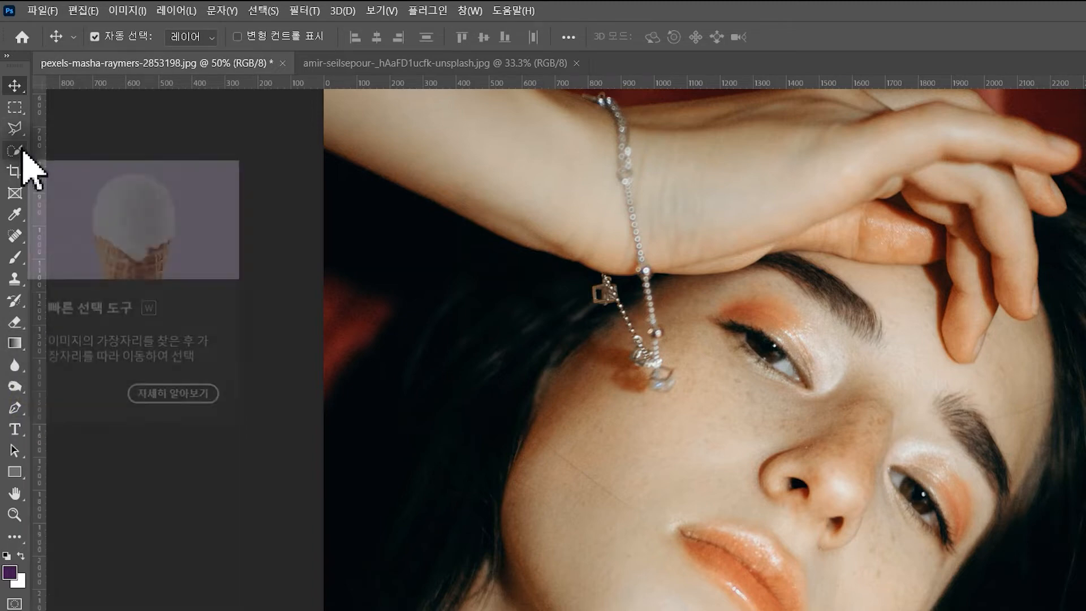
# Trace a closed Pen tool path around the orange lips of the woman with the raised arm.
pyautogui.click(16, 407)
pyautogui.rightClick(17, 406)
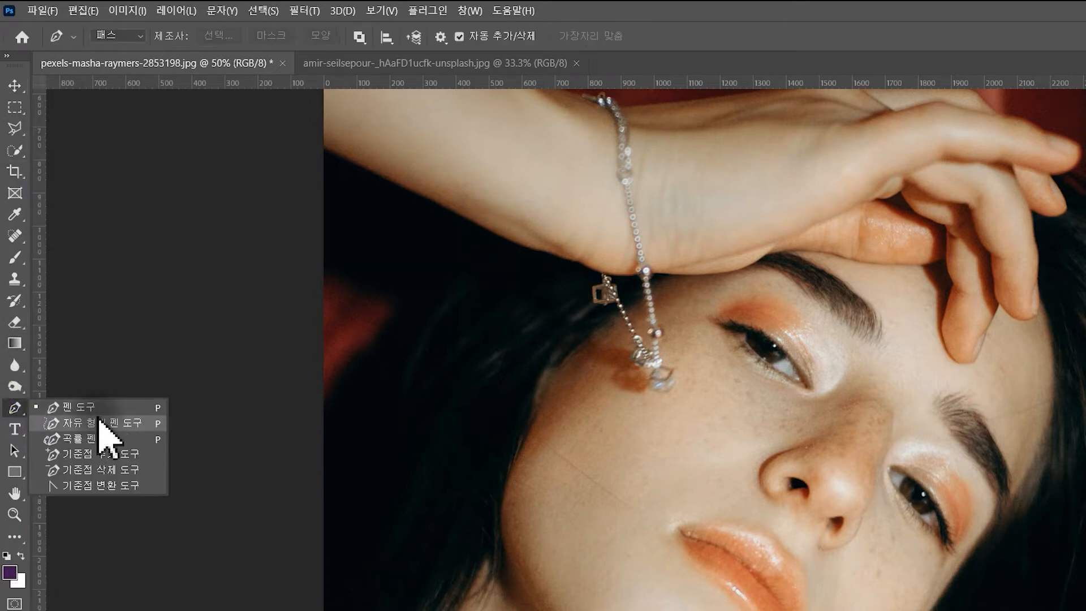
pyautogui.click(99, 410)
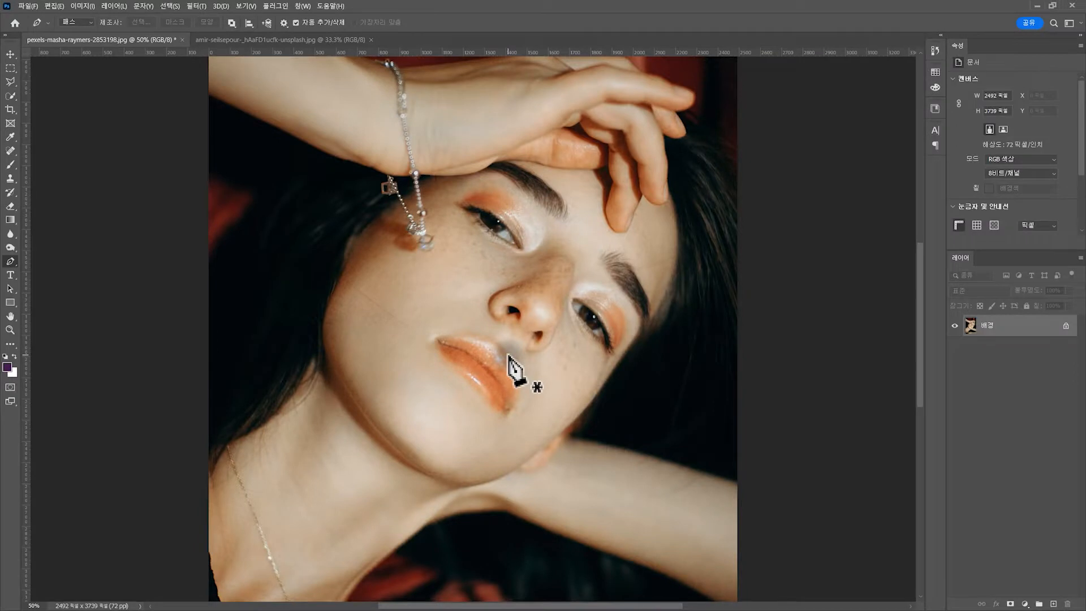
pyautogui.scroll(2, 780, 563)
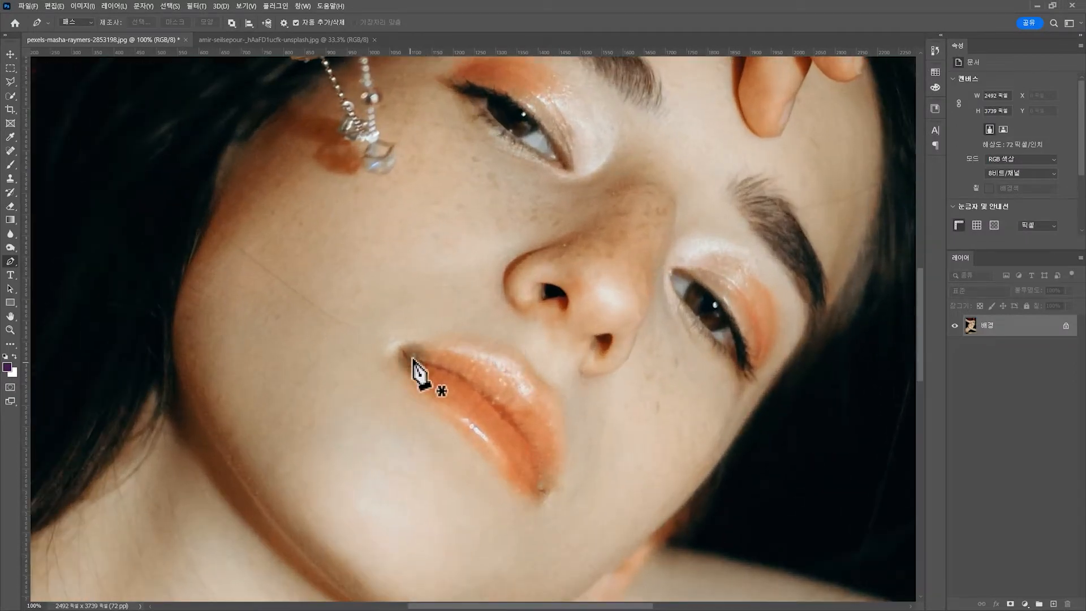
pyautogui.click(401, 345)
pyautogui.moveTo(519, 358); pyautogui.dragTo(561, 402)
pyautogui.click(537, 382)
pyautogui.moveTo(554, 485); pyautogui.dragTo(538, 512)
pyautogui.click(538, 502)
pyautogui.click(480, 452)
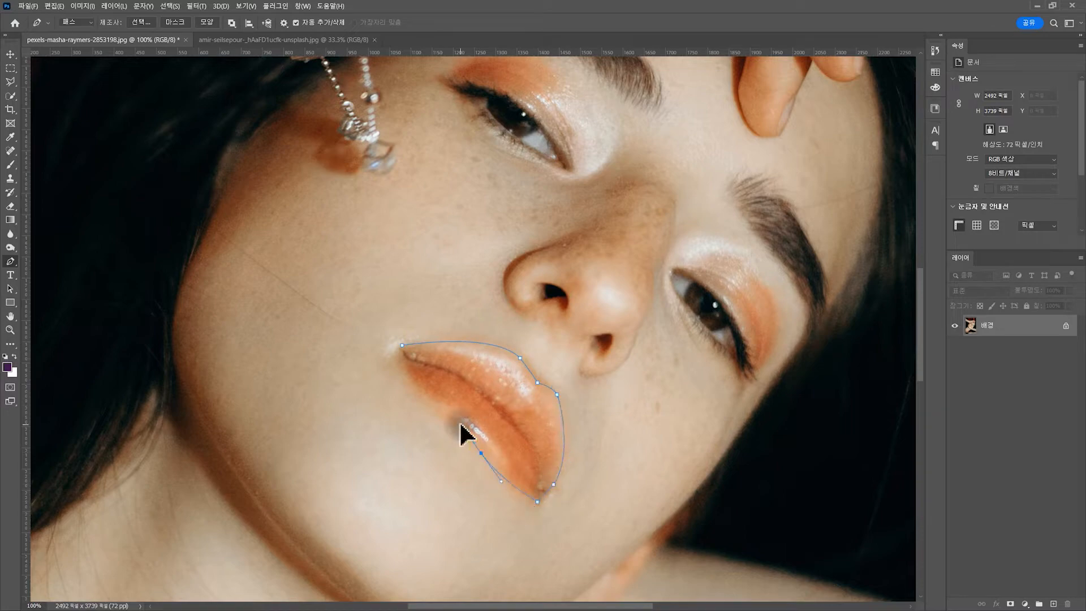
pyautogui.click(432, 407)
pyautogui.click(401, 345)
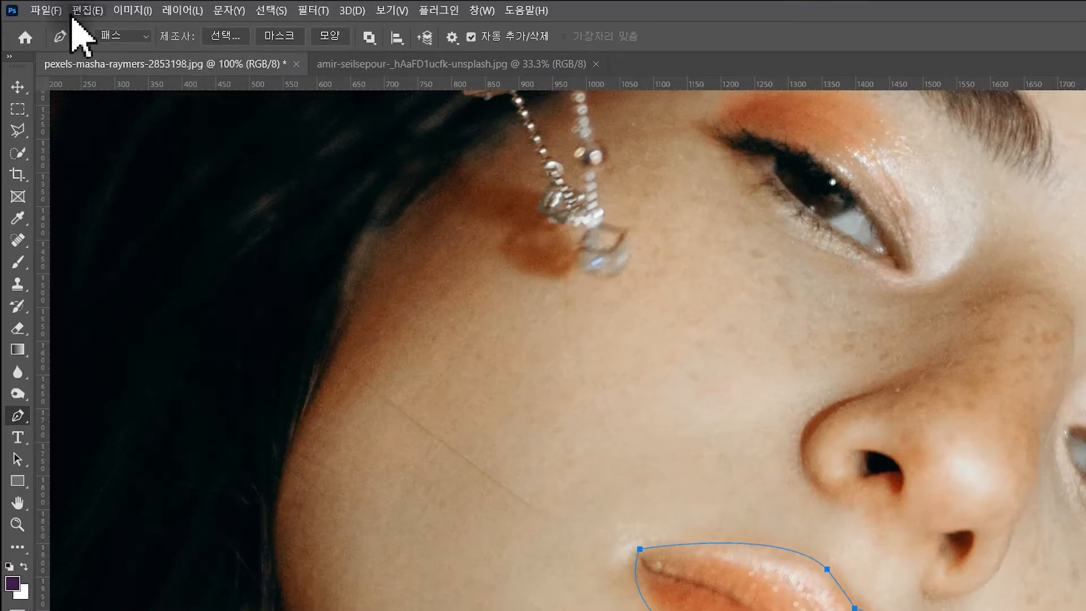
# Convert the lip path into a new selection with a 10 px feather radius.
pyautogui.press('i')
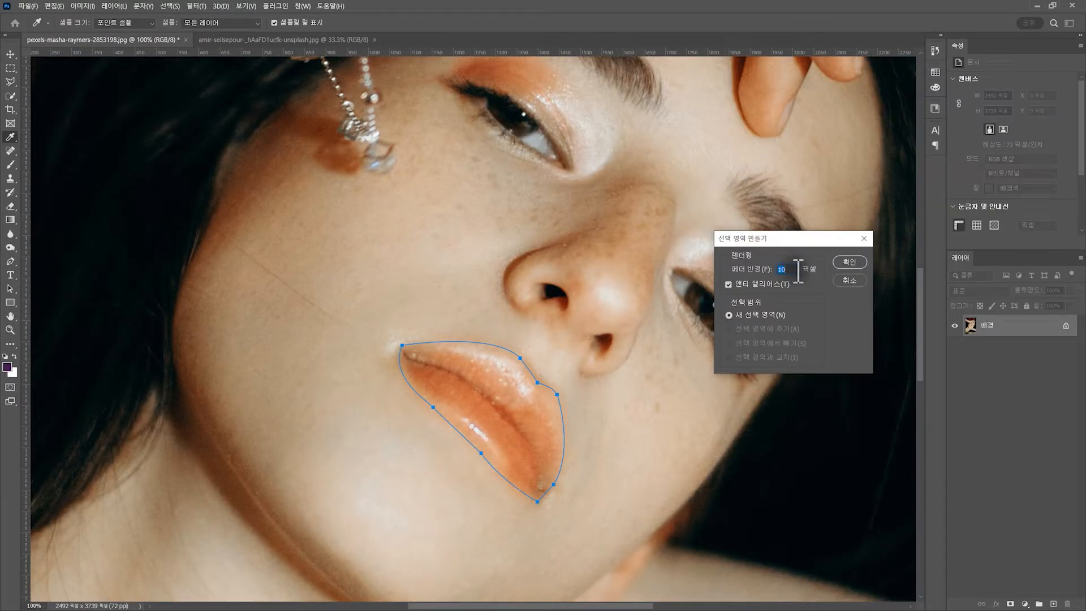
pyautogui.press('Return')
pyautogui.press('p')
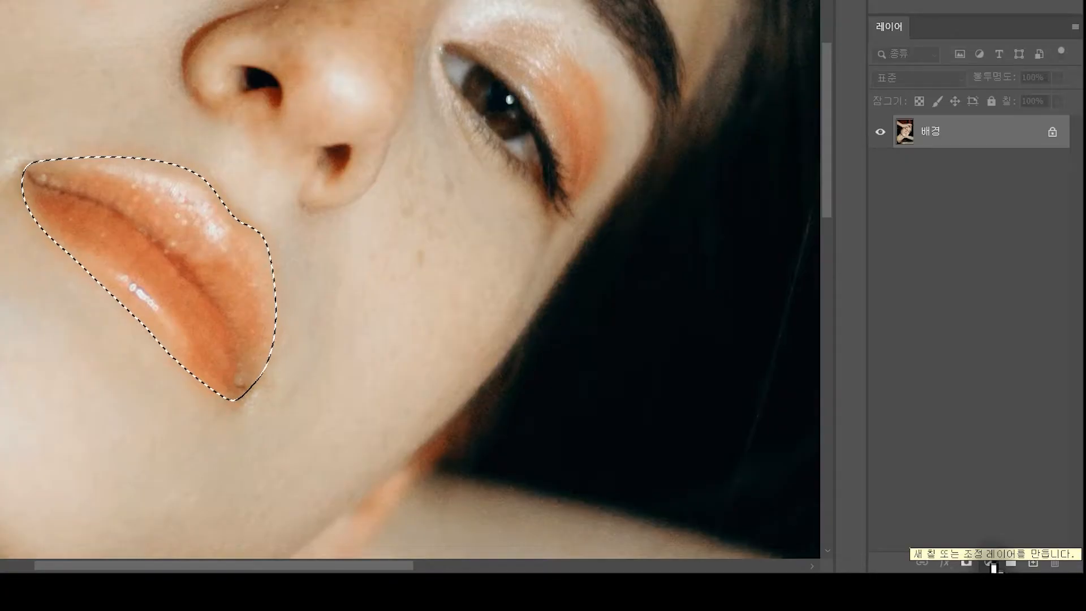
# Add a Solid Color fill layer over the lip selection in magenta-red #900f49.
pyautogui.click(1025, 604)
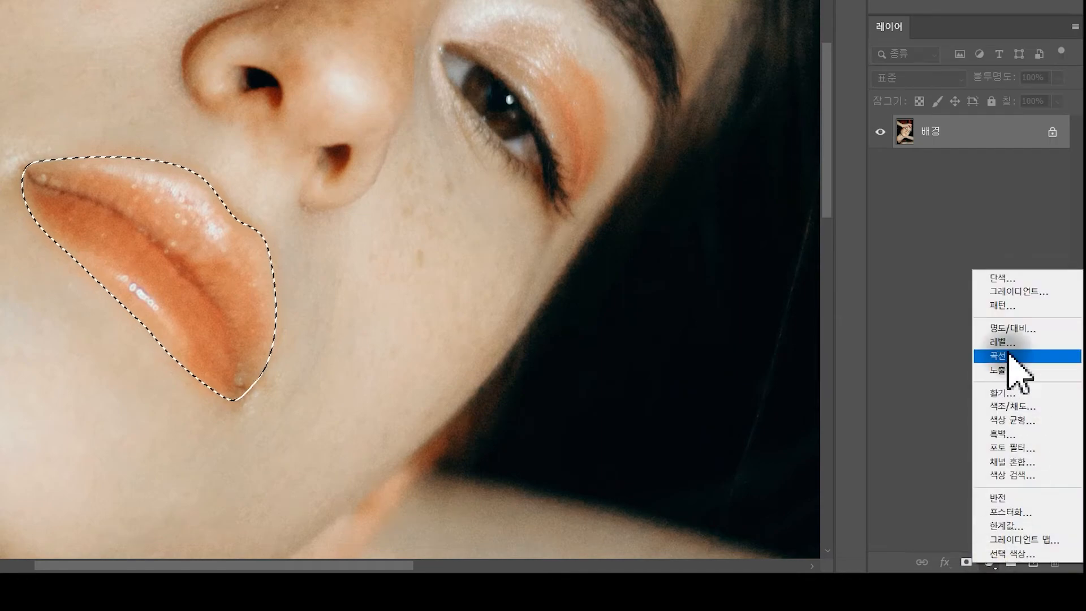
pyautogui.click(1011, 278)
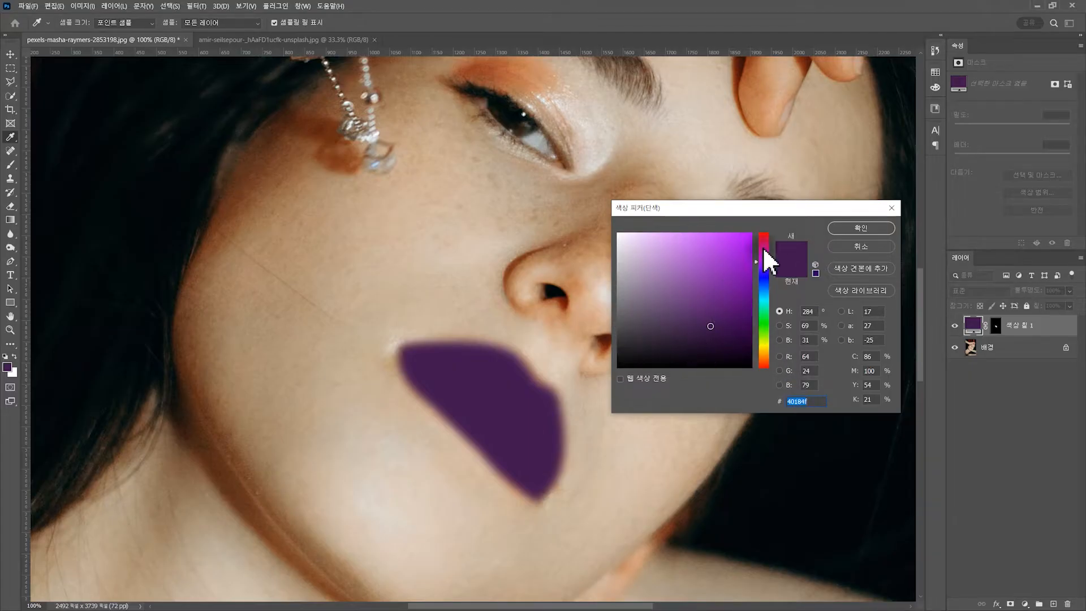
pyautogui.click(738, 291)
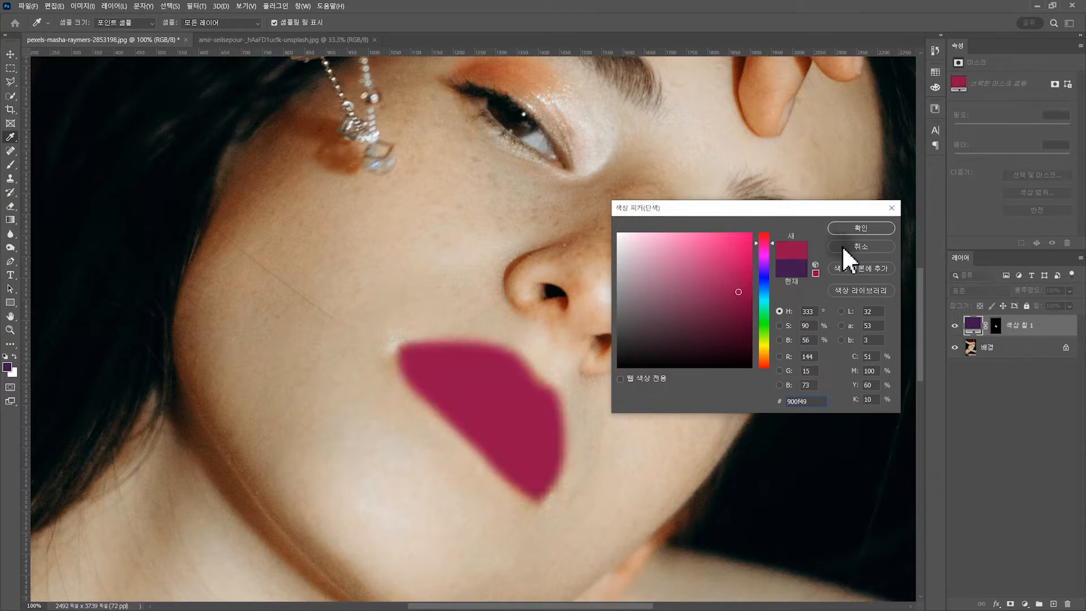
pyautogui.click(850, 227)
# Set the colour fill layer to Soft Light at 55% opacity and compare the lips with it hidden and shown.
pyautogui.click(981, 291)
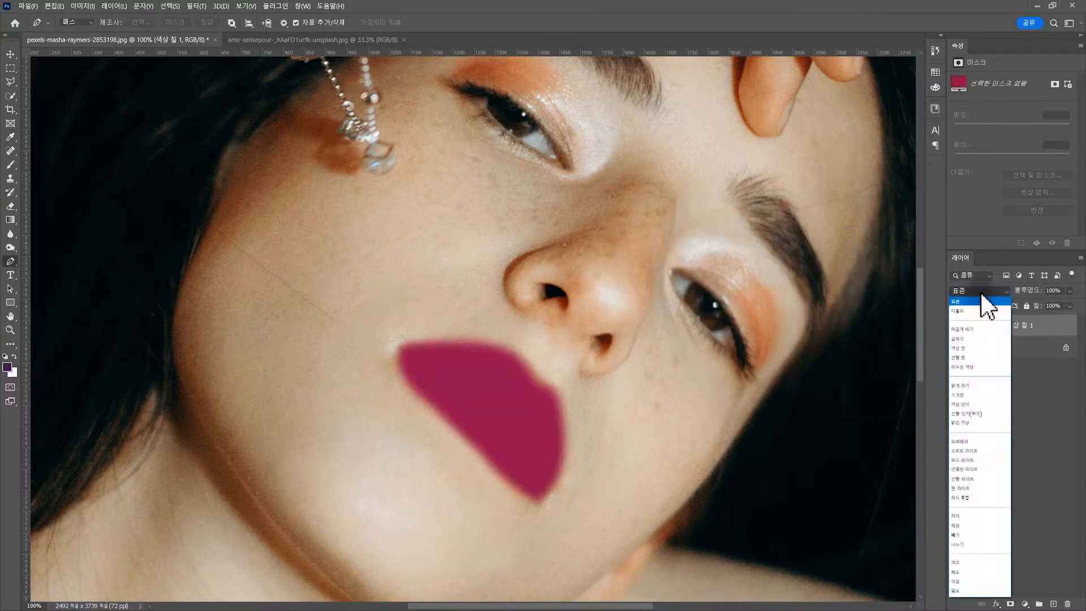
pyautogui.click(964, 451)
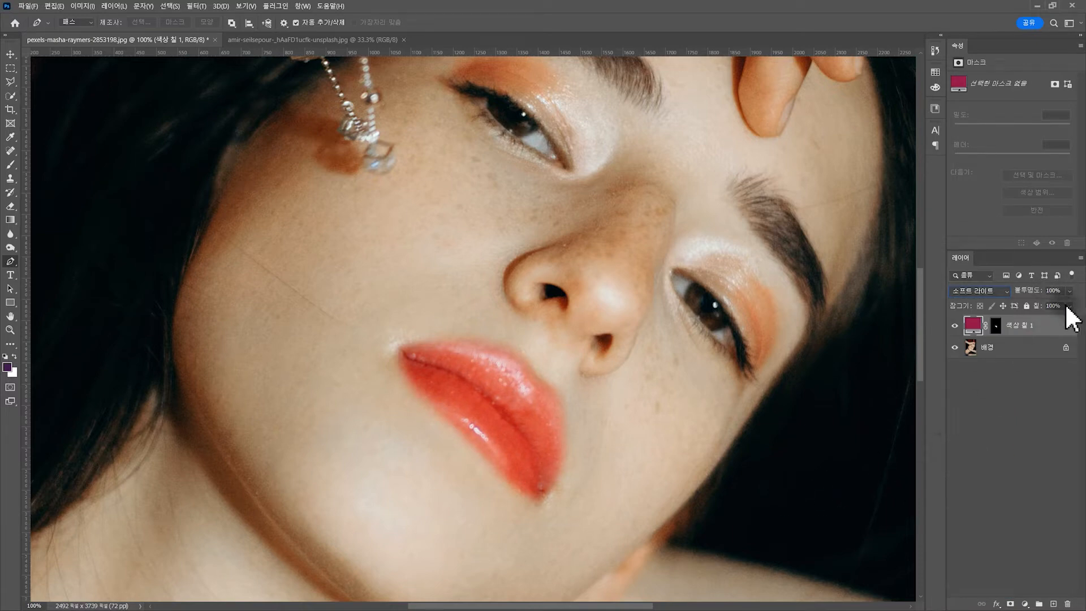
pyautogui.moveTo(1066, 304); pyautogui.dragTo(1064, 304)
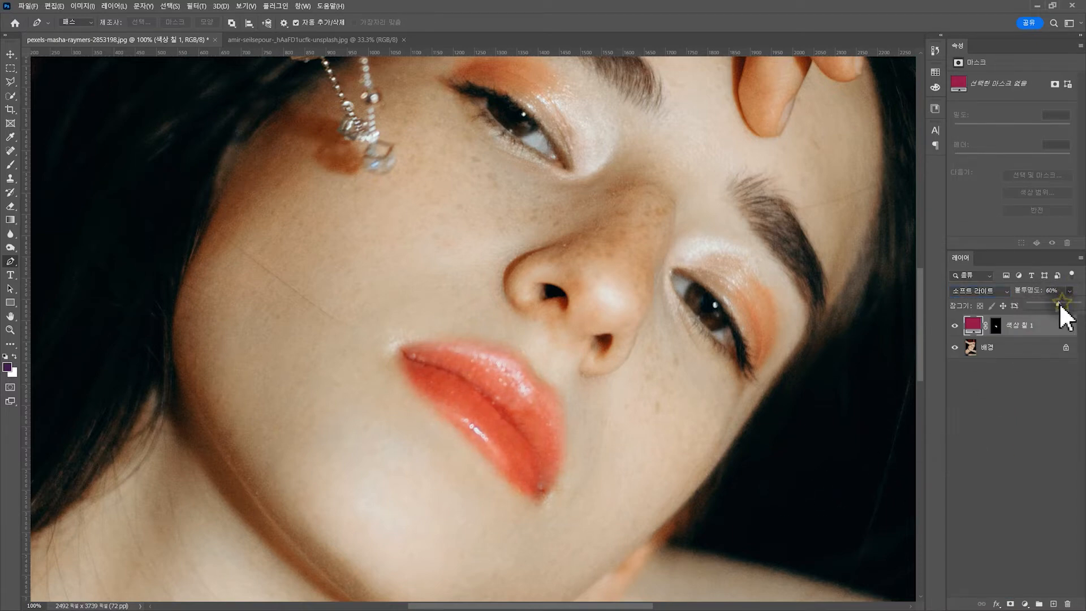
pyautogui.click(955, 325)
pyautogui.click(955, 325)
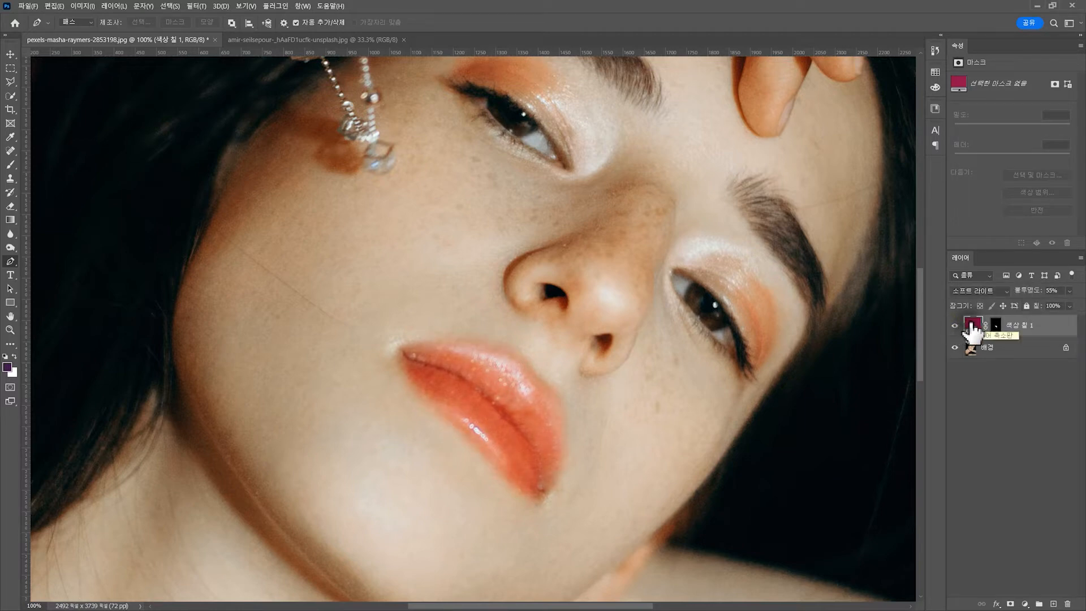
# Reopen the lip fill layer's colour and try other hues, including teal #1b5b5c.
pyautogui.doubleClick(972, 325)
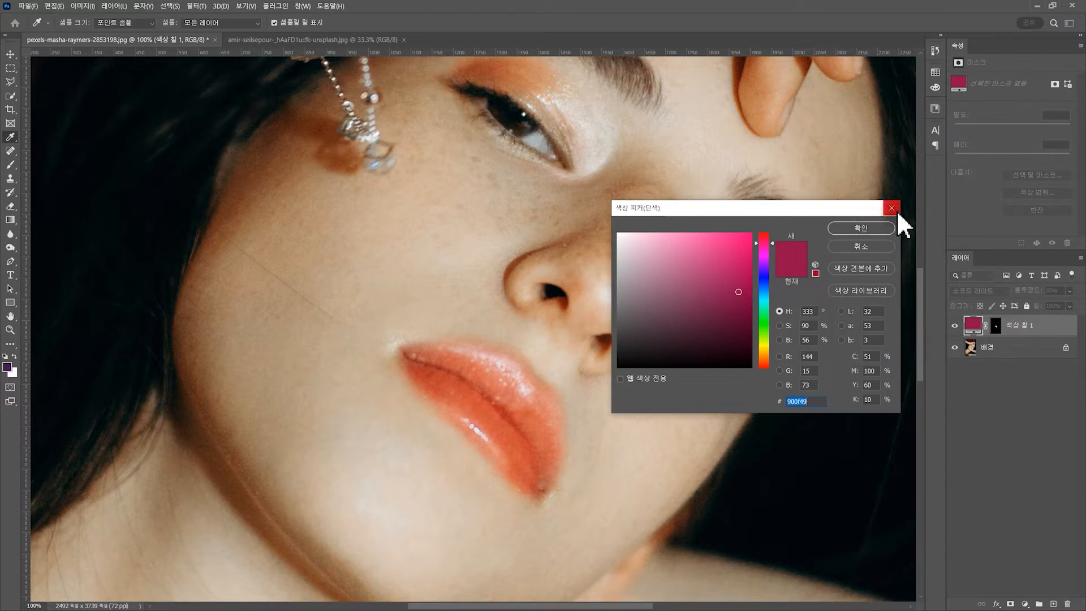
pyautogui.moveTo(763, 254); pyautogui.dragTo(763, 300)
pyautogui.click(716, 316)
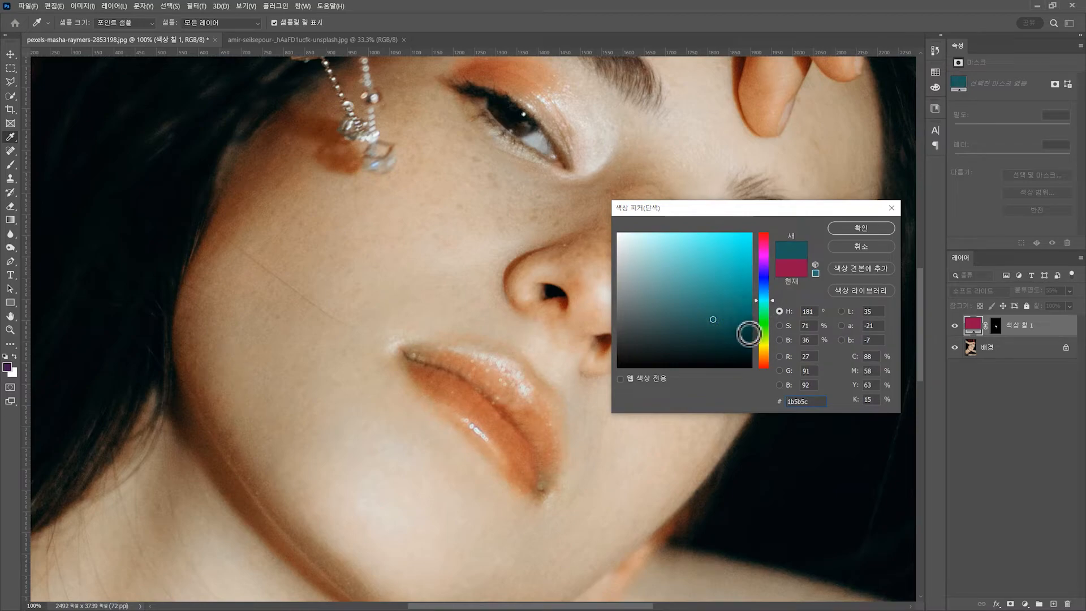
pyautogui.moveTo(767, 350); pyautogui.dragTo(769, 362)
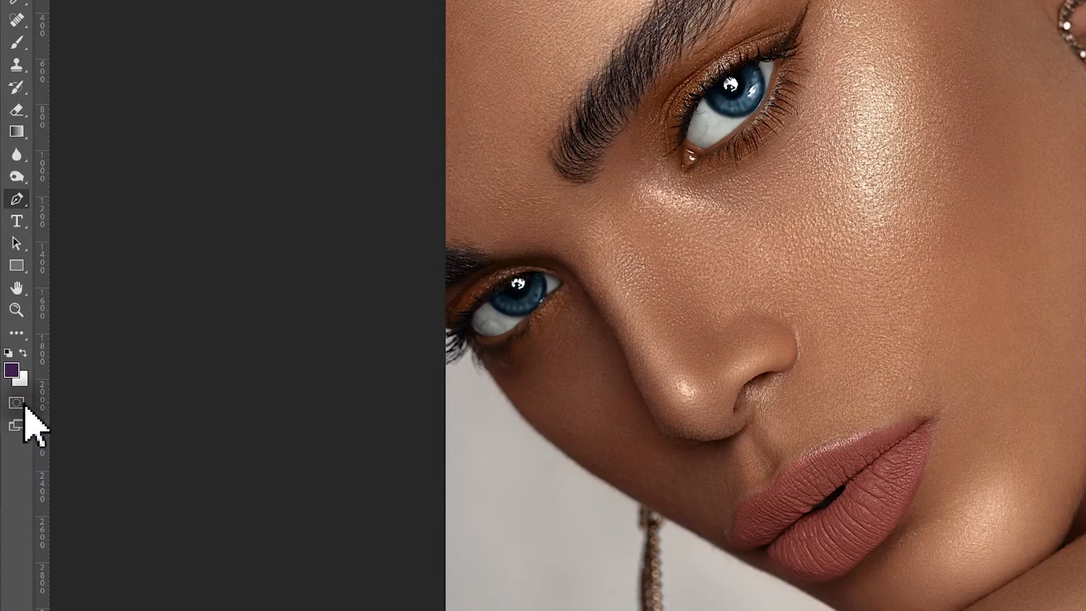
# Enter Quick Mask mode in the portrait with matte mauve lips and choose the Brush tool.
pyautogui.click(18, 404)
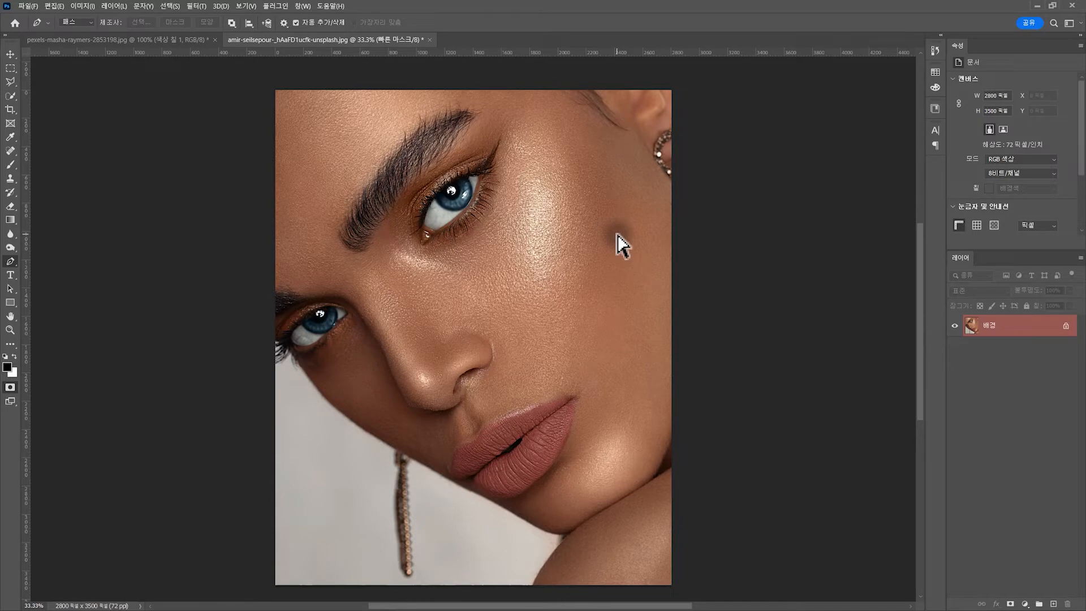
pyautogui.hotkey('ctrl', '+')
pyautogui.press('space')
pyautogui.moveTo(613, 235); pyautogui.dragTo(594, 126)
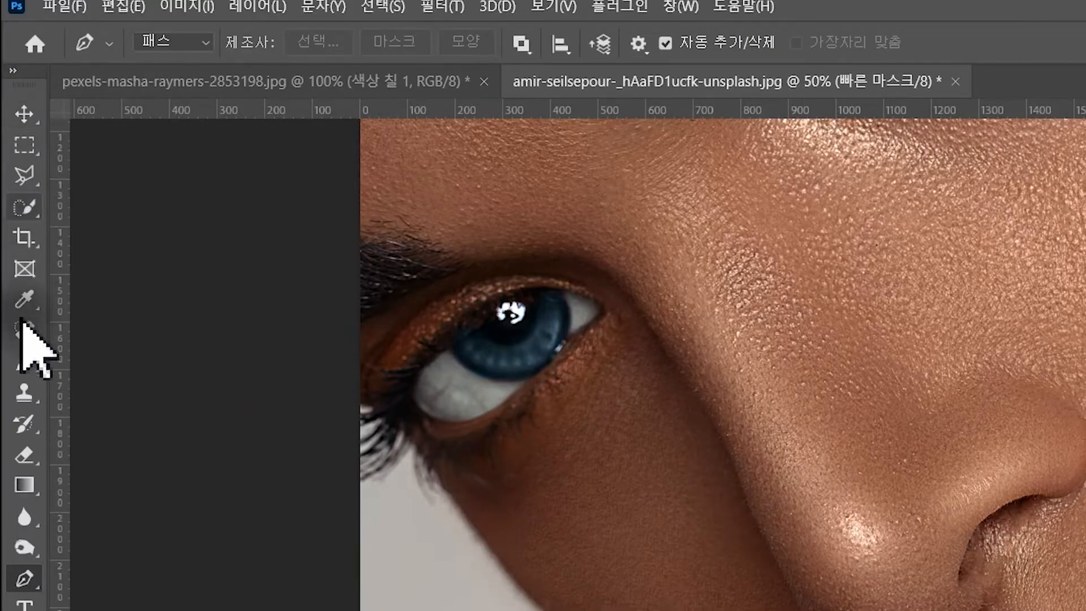
pyautogui.click(12, 166)
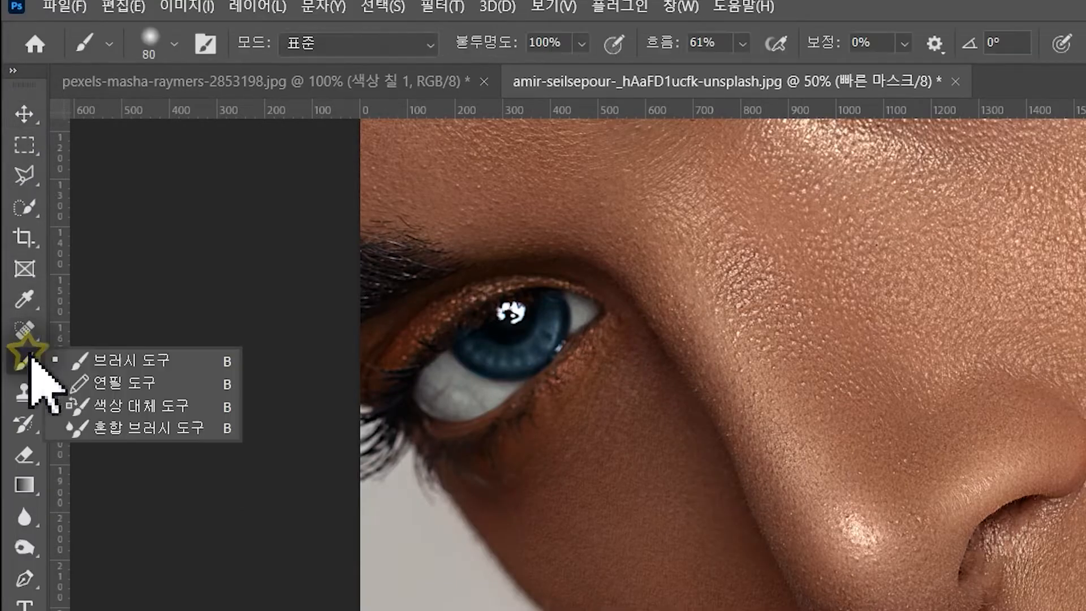
pyautogui.click(150, 359)
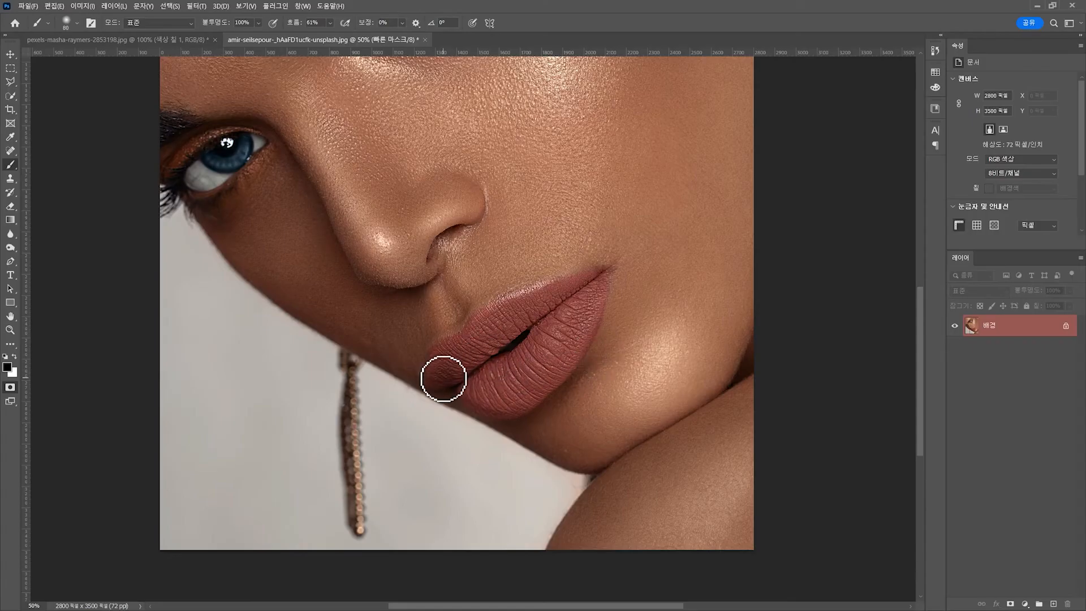
# Paint the mask over both lips and leave Quick Mask mode to turn it into a selection.
pyautogui.moveTo(1011, 307)
pyautogui.mouseDown()
pyautogui.moveTo(993, 268)
pyautogui.moveTo(1079, 193)
pyautogui.mouseUp()
pyautogui.moveTo(471, 326)
pyautogui.mouseDown()
pyautogui.moveTo(599, 277)
pyautogui.moveTo(578, 348)
pyautogui.moveTo(536, 399)
pyautogui.moveTo(488, 413)
pyautogui.moveTo(434, 381)
pyautogui.moveTo(462, 359)
pyautogui.moveTo(444, 364)
pyautogui.moveTo(466, 361)
pyautogui.moveTo(466, 380)
pyautogui.moveTo(458, 349)
pyautogui.moveTo(453, 383)
pyautogui.moveTo(480, 360)
pyautogui.moveTo(468, 395)
pyautogui.moveTo(487, 400)
pyautogui.moveTo(509, 364)
pyautogui.moveTo(538, 359)
pyautogui.mouseUp()
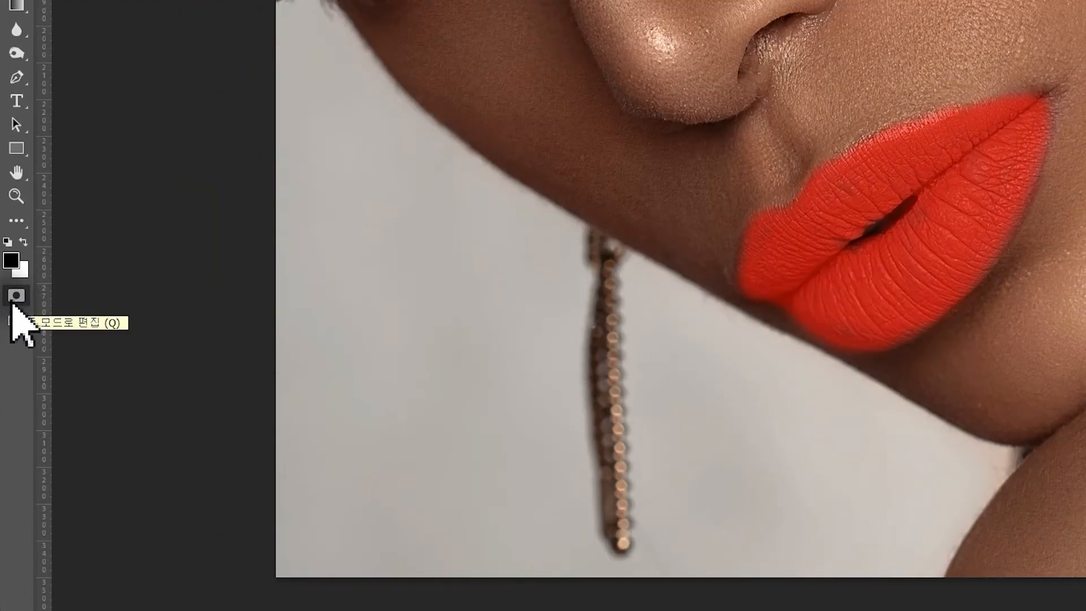
pyautogui.click(15, 299)
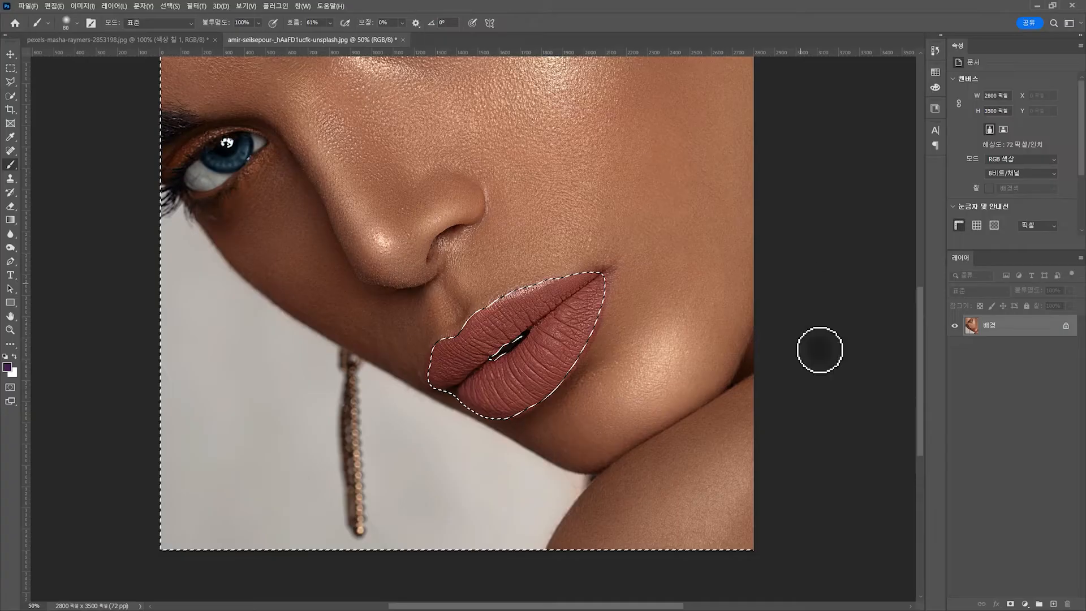
# Invert the Quick Mask selection so that only the lips are selected.
pyautogui.scroll(5, 819, 350)
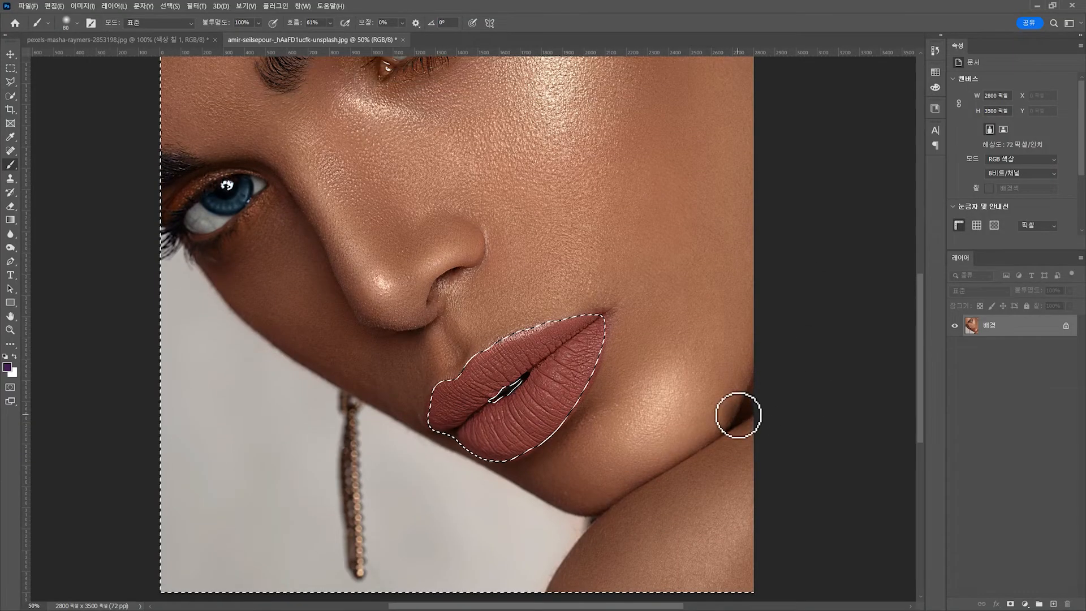
pyautogui.hotkey('ctrl', '-')
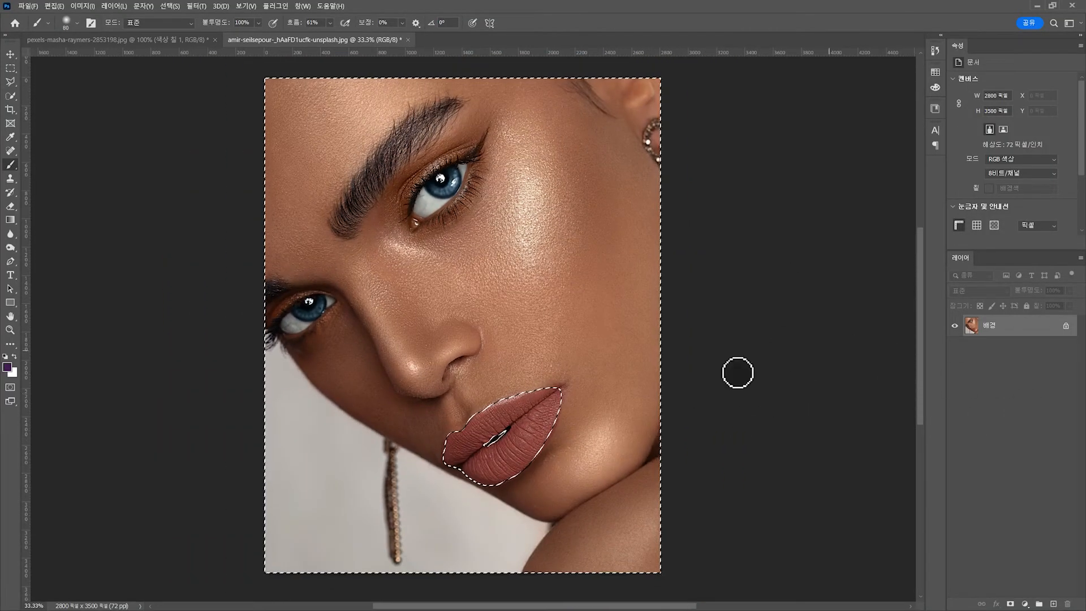
pyautogui.click(548, 411)
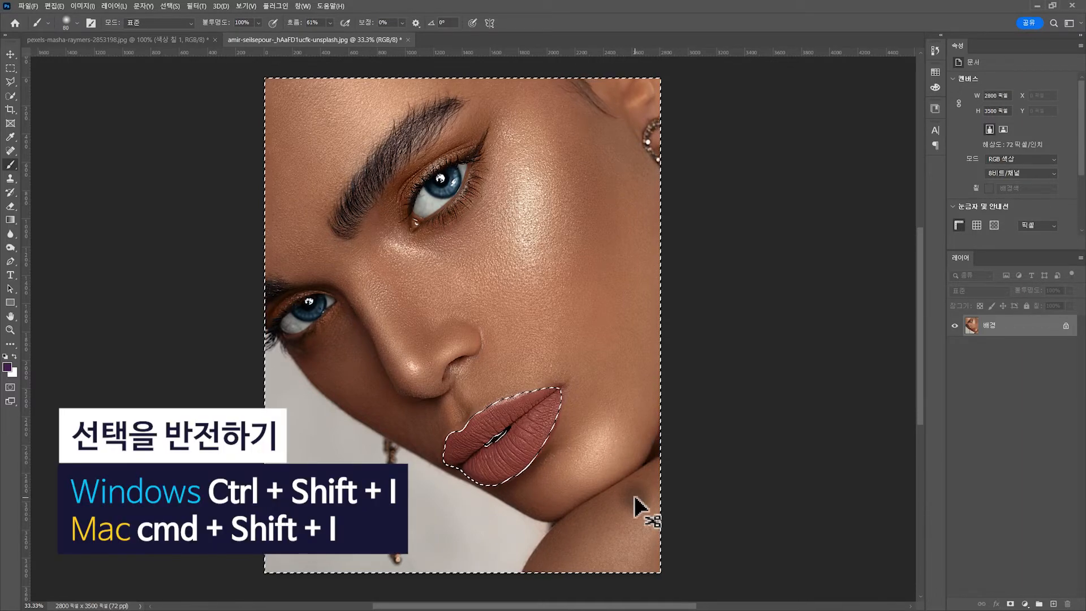
pyautogui.hotkey('ctrl', 'shift', 'i')
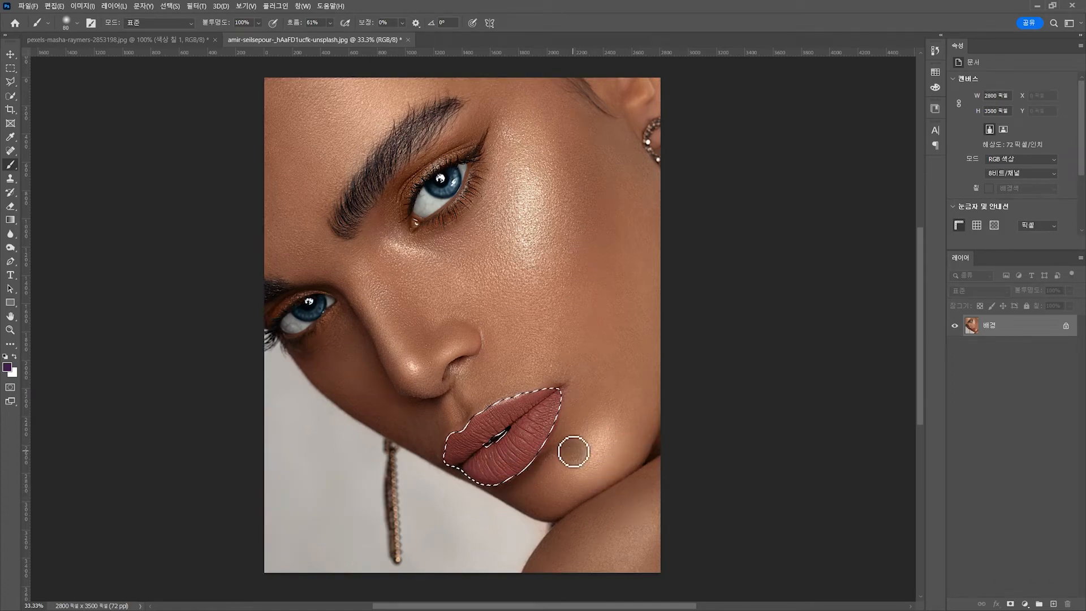
# Add a Solid Color fill layer in dark purple over the selected lips.
pyautogui.scroll(2, 574, 451)
pyautogui.moveTo(572, 448); pyautogui.dragTo(555, 277)
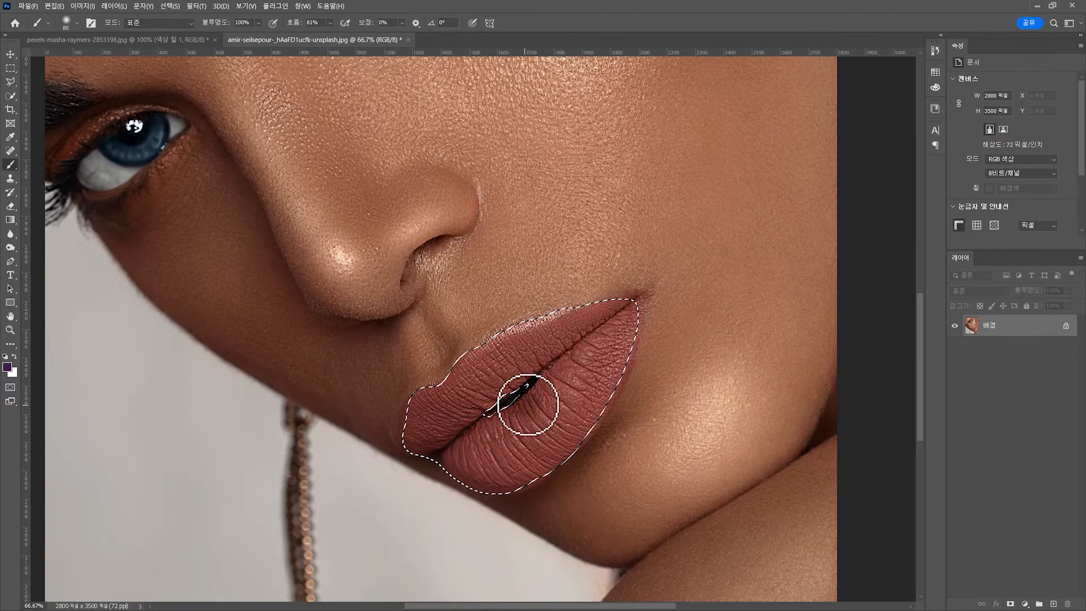
pyautogui.click(1025, 604)
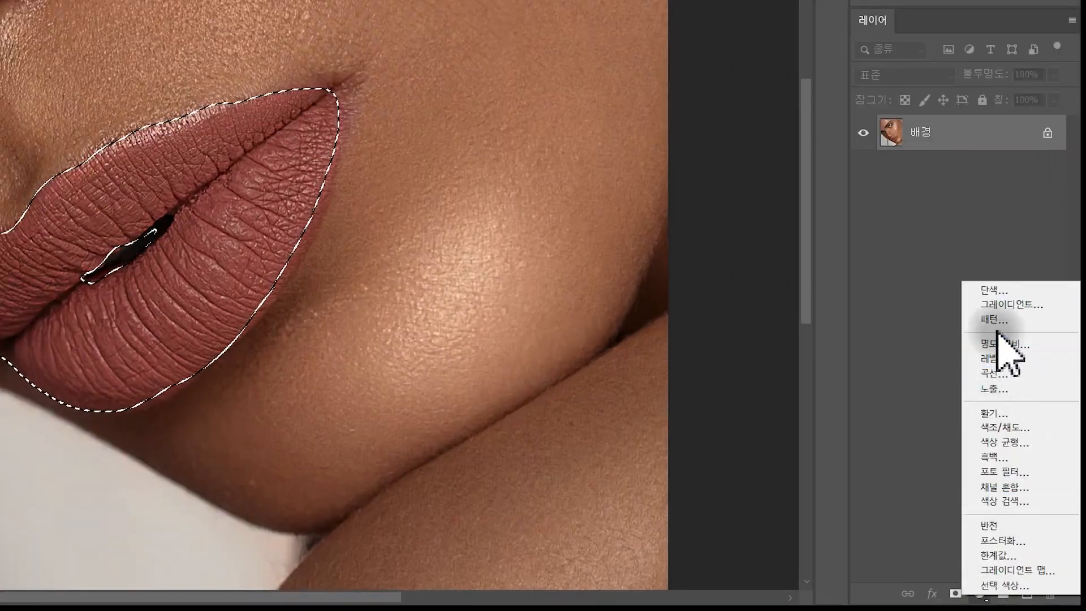
pyautogui.click(990, 289)
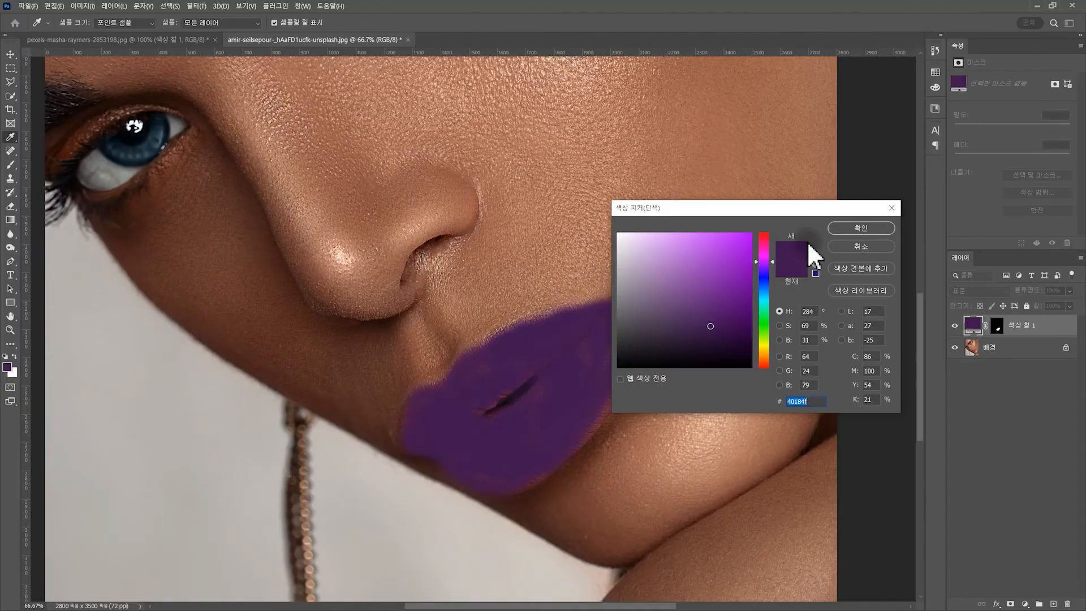
pyautogui.moveTo(764, 285); pyautogui.dragTo(765, 363)
pyautogui.click(791, 267)
pyautogui.click(855, 229)
# Select the purple fill layer's mask and choose the Brush tool for retouching it.
pyautogui.press('b')
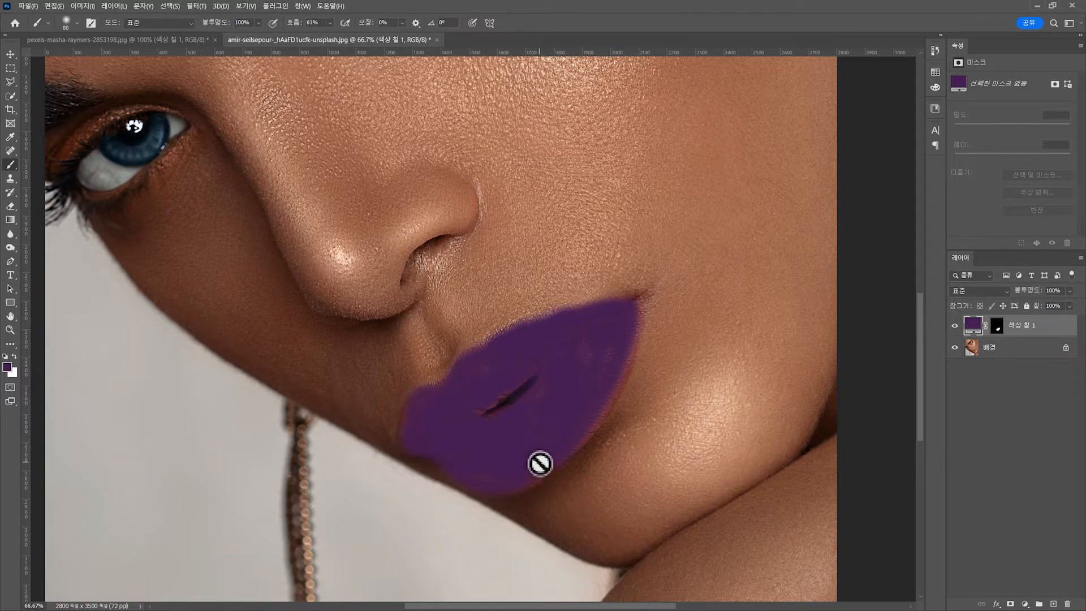
pyautogui.hotkey('ctrl', '+')
pyautogui.hotkey('ctrl', '+')
pyautogui.moveTo(521, 395); pyautogui.dragTo(347, 237)
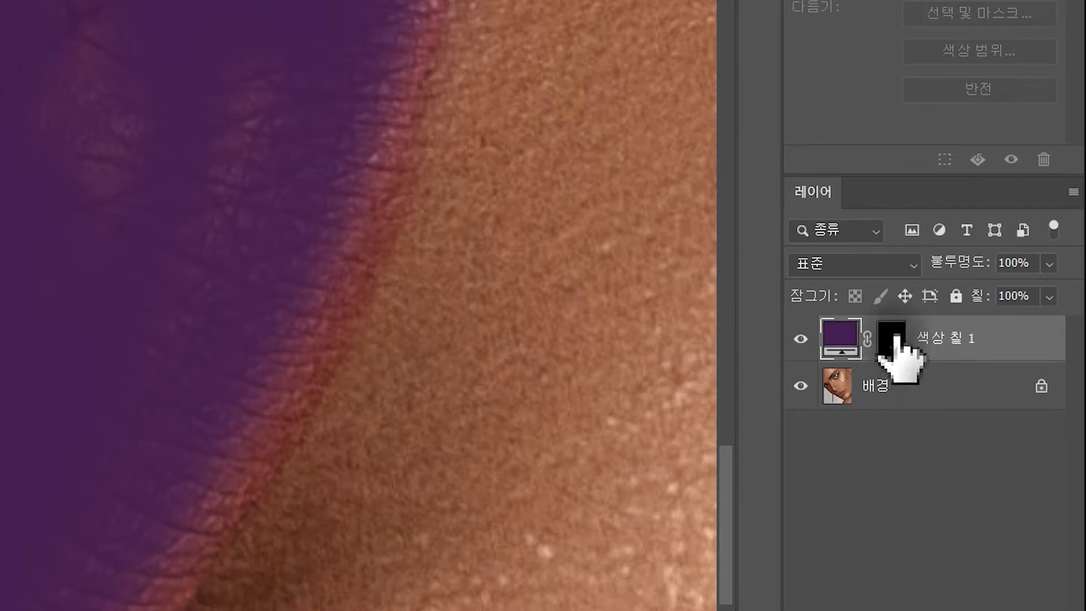
pyautogui.moveTo(891, 339); pyautogui.dragTo(896, 346)
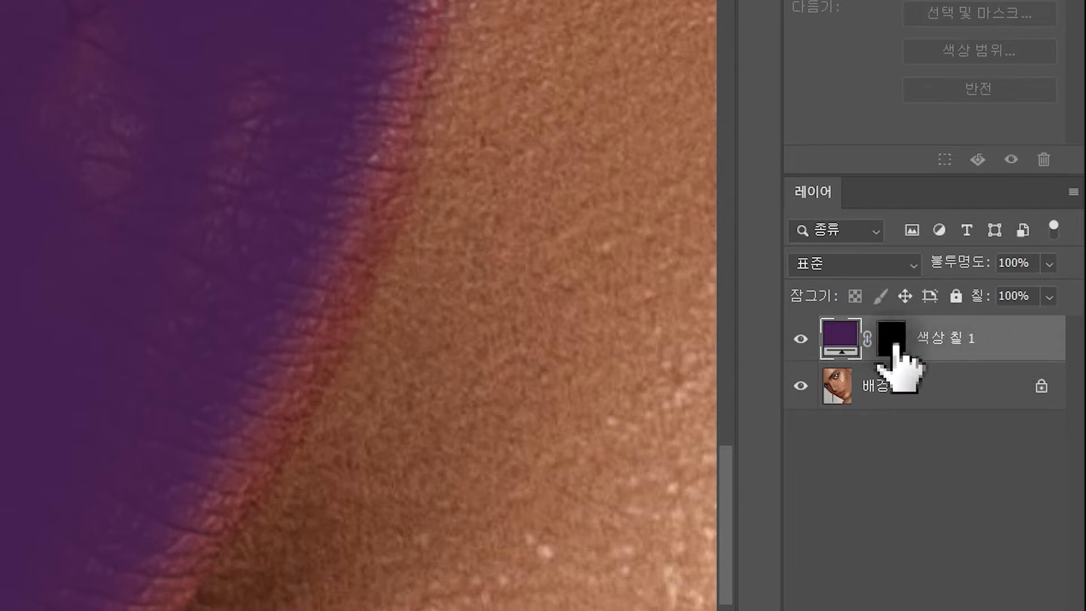
pyautogui.click(892, 342)
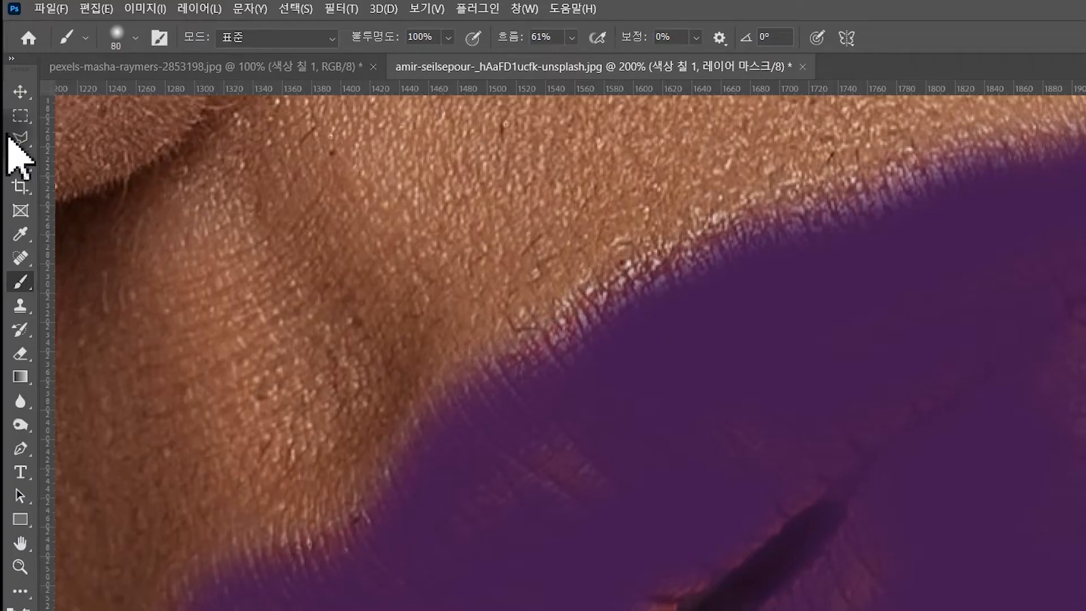
pyautogui.rightClick(22, 285)
pyautogui.click(96, 283)
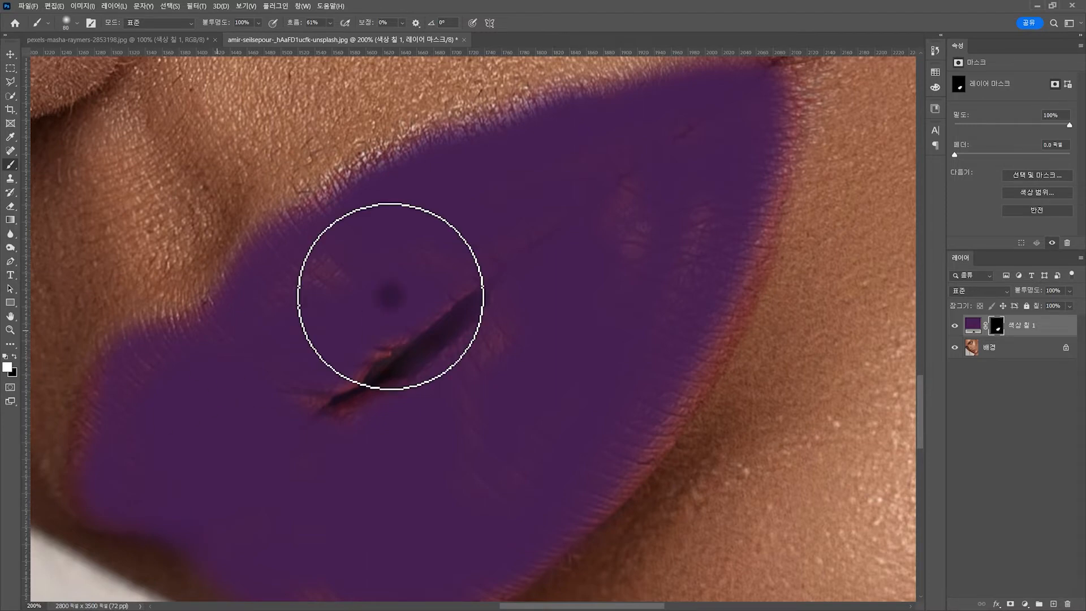
# Paint white on the layer mask to fill the patchy areas and thin edges across both lips.
pyautogui.click(7, 366)
pyautogui.click(618, 236)
pyautogui.click(848, 230)
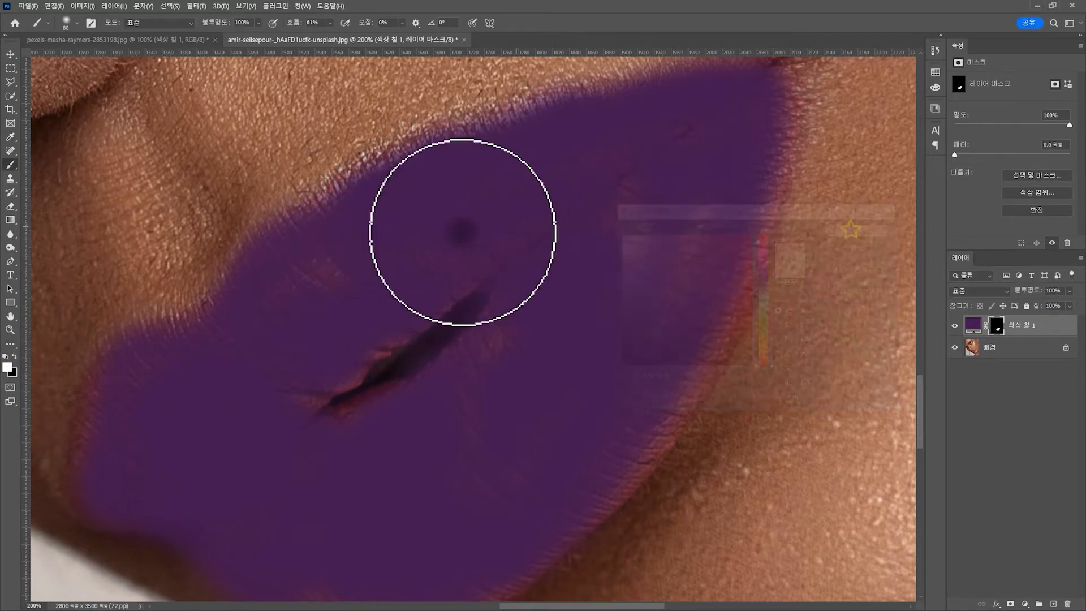
pyautogui.moveTo(640, 185)
pyautogui.mouseDown()
pyautogui.moveTo(484, 297)
pyautogui.moveTo(482, 319)
pyautogui.moveTo(496, 292)
pyautogui.moveTo(317, 371)
pyautogui.moveTo(557, 319)
pyautogui.moveTo(542, 257)
pyautogui.mouseUp()
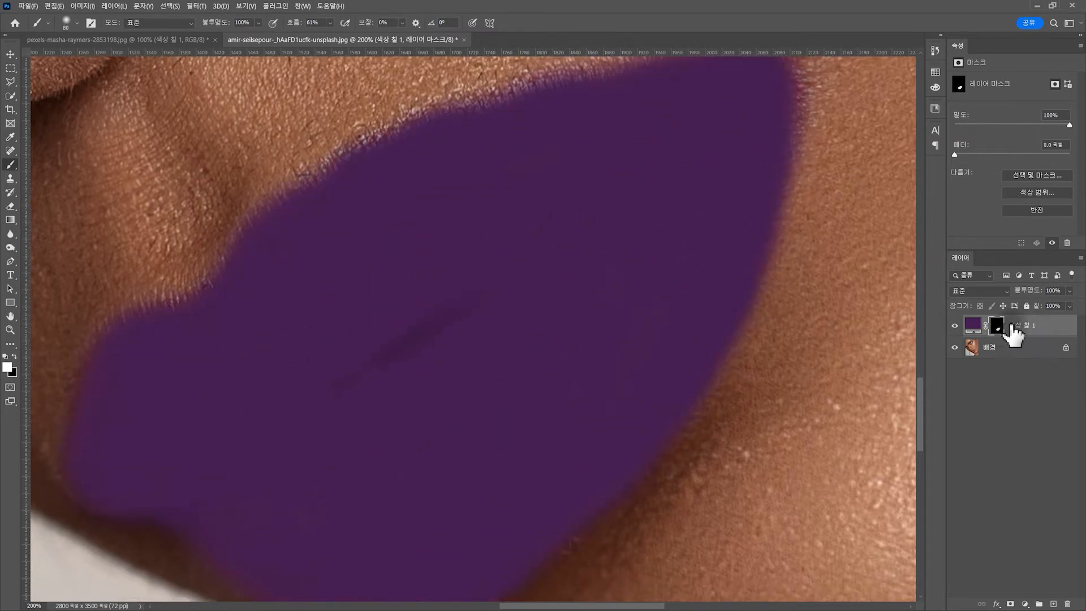
pyautogui.scroll(6, 720, 167)
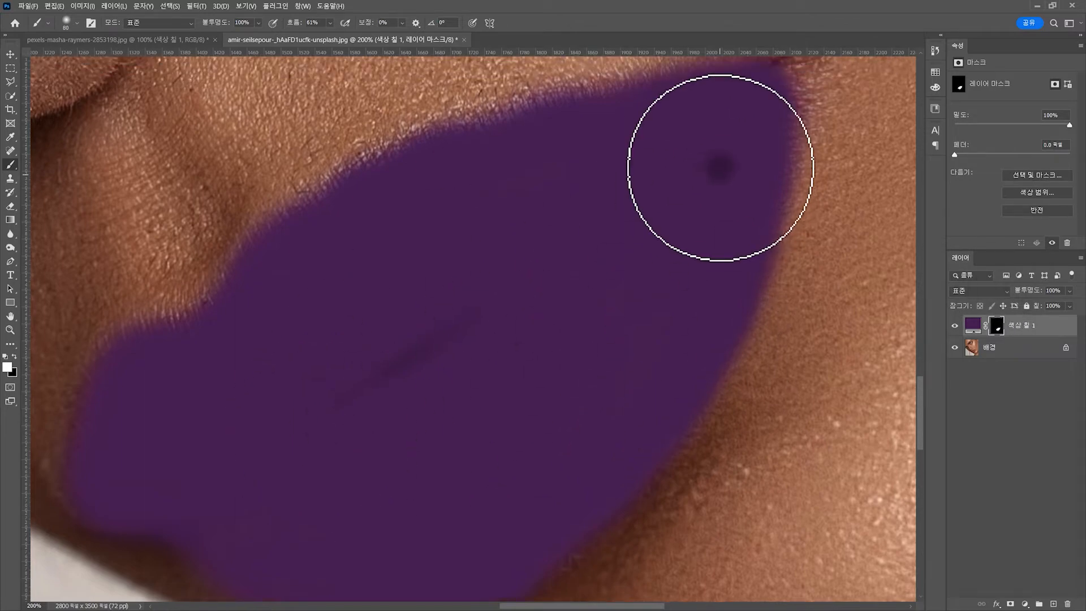
pyautogui.scroll(-5, 565, 365)
pyautogui.scroll(-5, 530, 361)
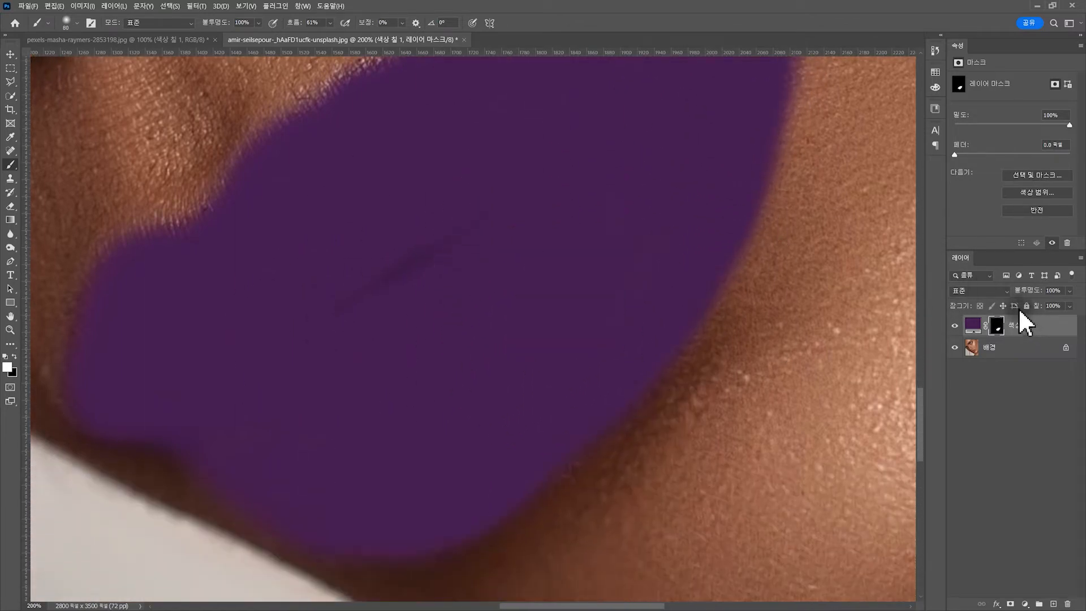
# Set the lip fill layer's blend mode to Soft Light and target its mask.
pyautogui.click(966, 291)
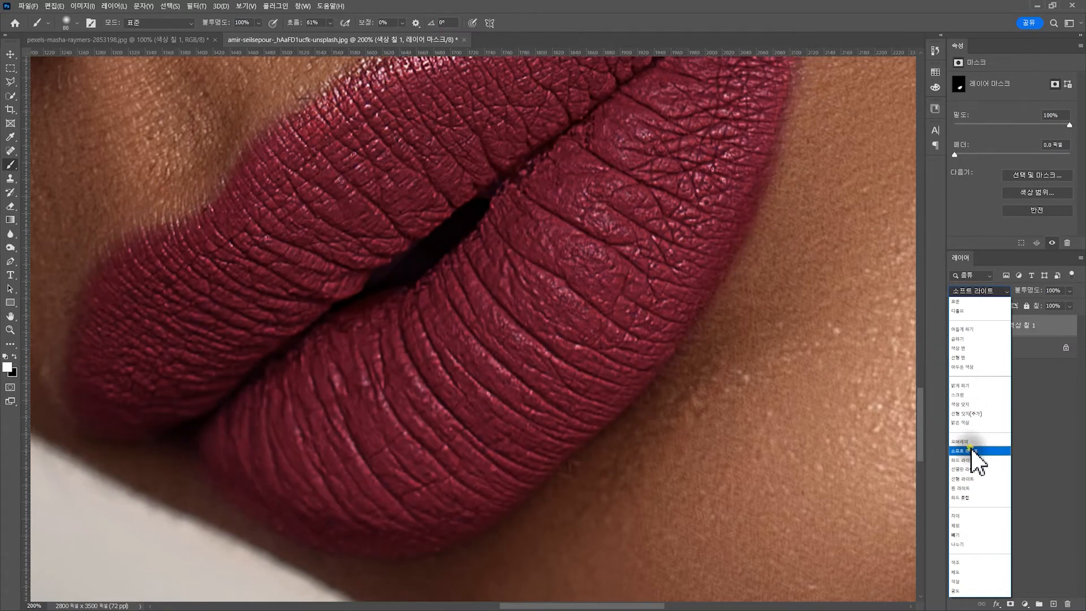
pyautogui.click(970, 451)
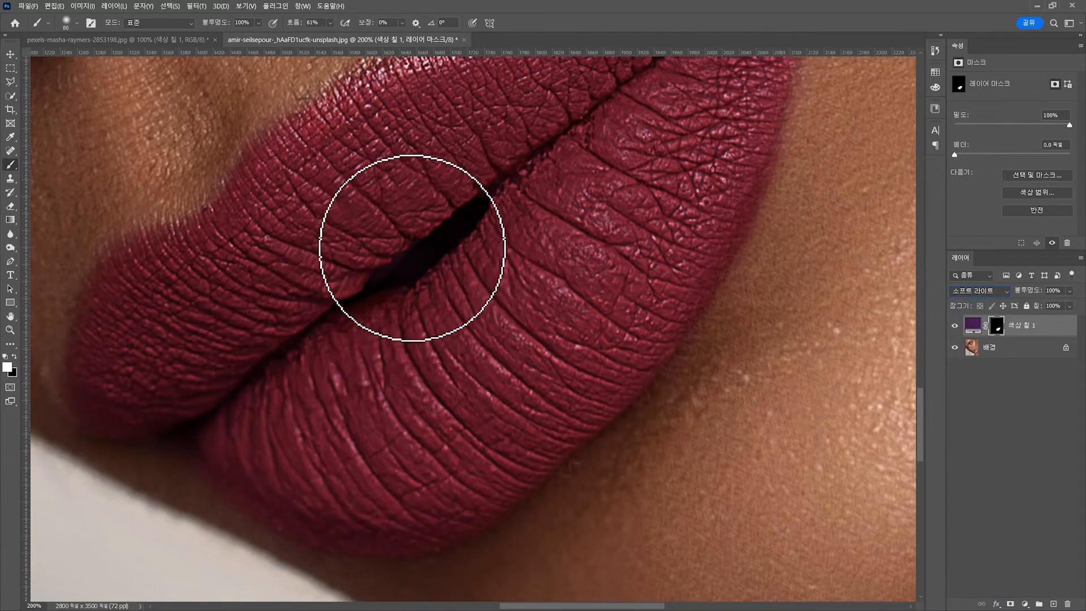
pyautogui.click(996, 327)
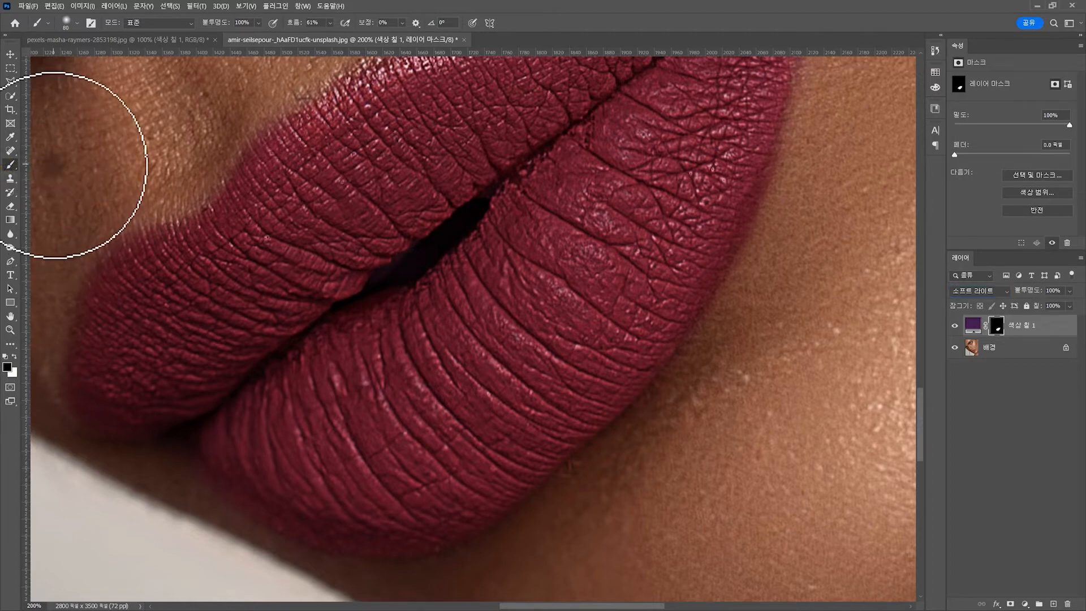
# Reduce the brush size to 20 and paint black on the mask over the dark gap between the lips.
pyautogui.press('[')
pyautogui.press('[')
pyautogui.press('[')
pyautogui.press('[')
pyautogui.press('[')
pyautogui.press('[')
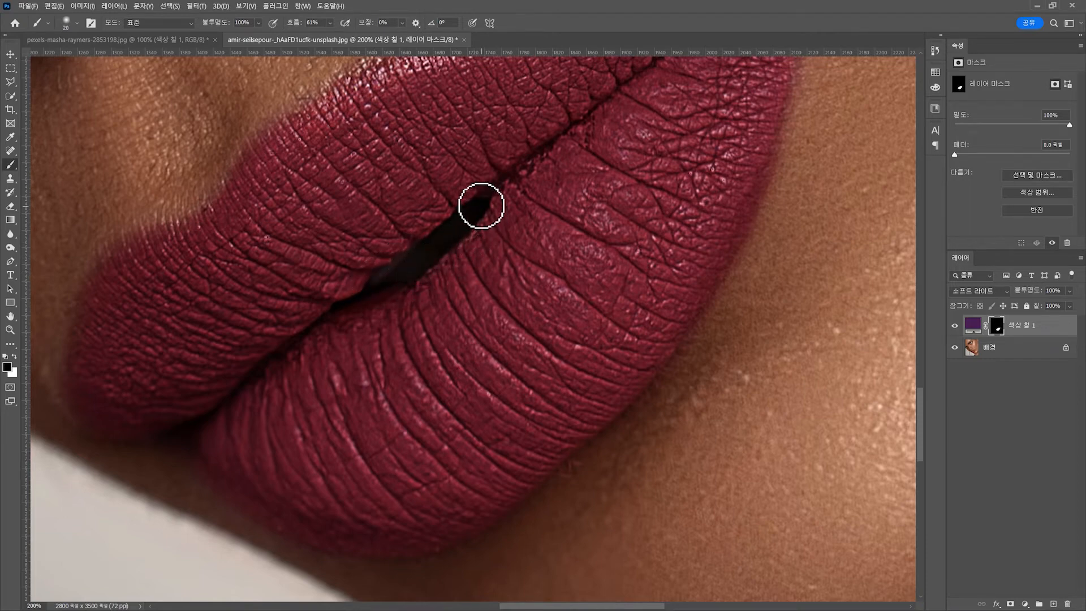
pyautogui.scroll(1, 679, 334)
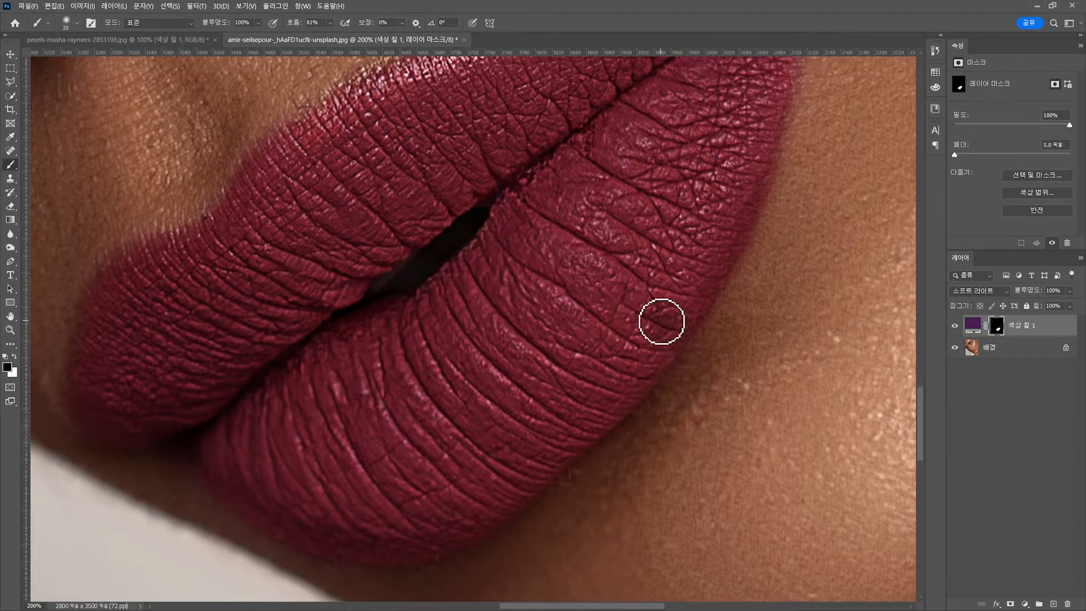
pyautogui.scroll(-2, 660, 319)
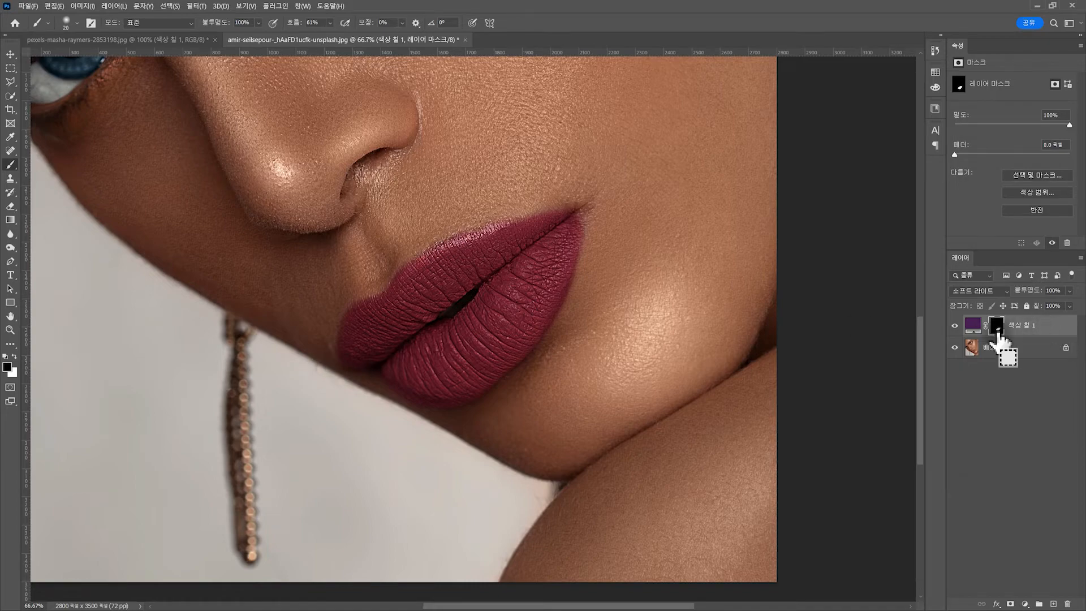
# Clean up the mask's edge with black where the colour spills past the outer corner of the lips.
pyautogui.hotkey('ctrl', '+')
pyautogui.hotkey('ctrl', '+')
pyautogui.moveTo(734, 364); pyautogui.dragTo(450, 484)
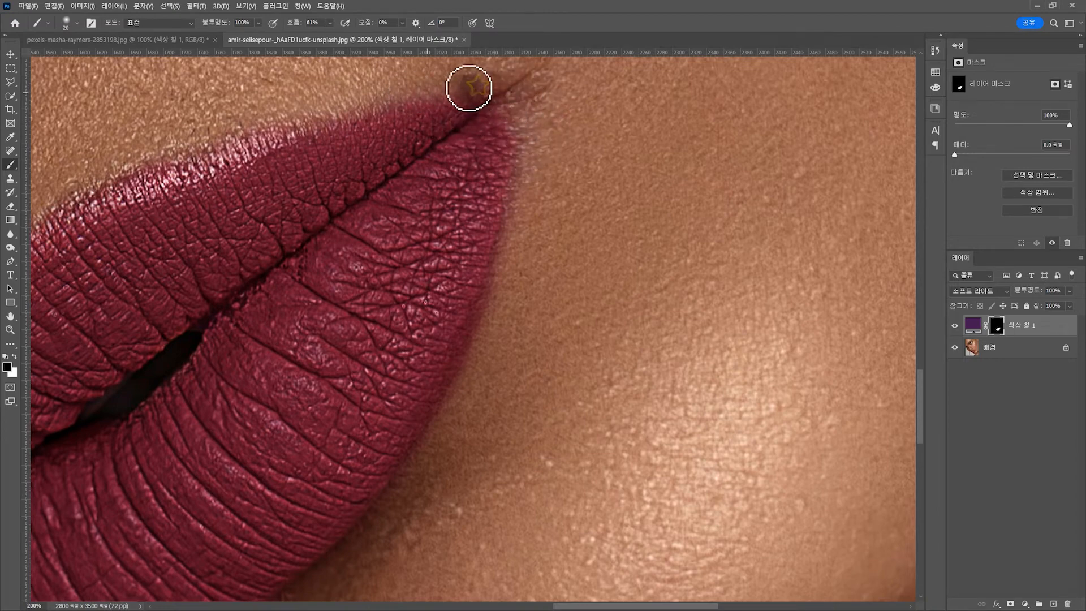
# Compare the portrait with the lip fill layer hidden and shown, and change the fill colour to dark burgundy.
pyautogui.hotkey('ctrl', '-')
pyautogui.hotkey('ctrl', '-')
pyautogui.hotkey('ctrl', '-')
pyautogui.click(955, 325)
pyautogui.click(954, 326)
pyautogui.doubleClick(971, 326)
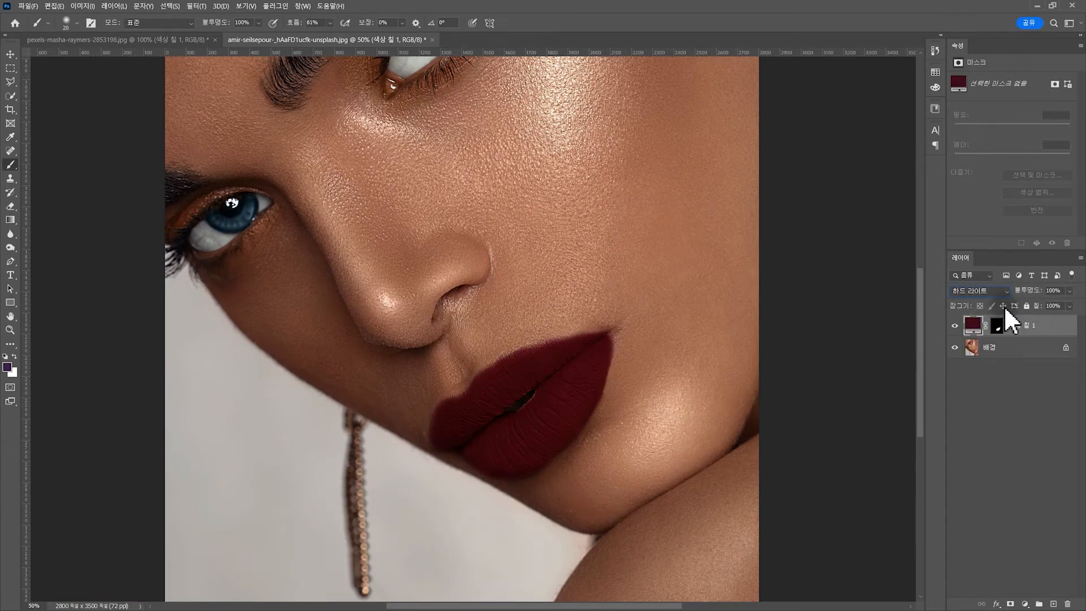
pyautogui.click(1051, 326)
pyautogui.doubleClick(1051, 334)
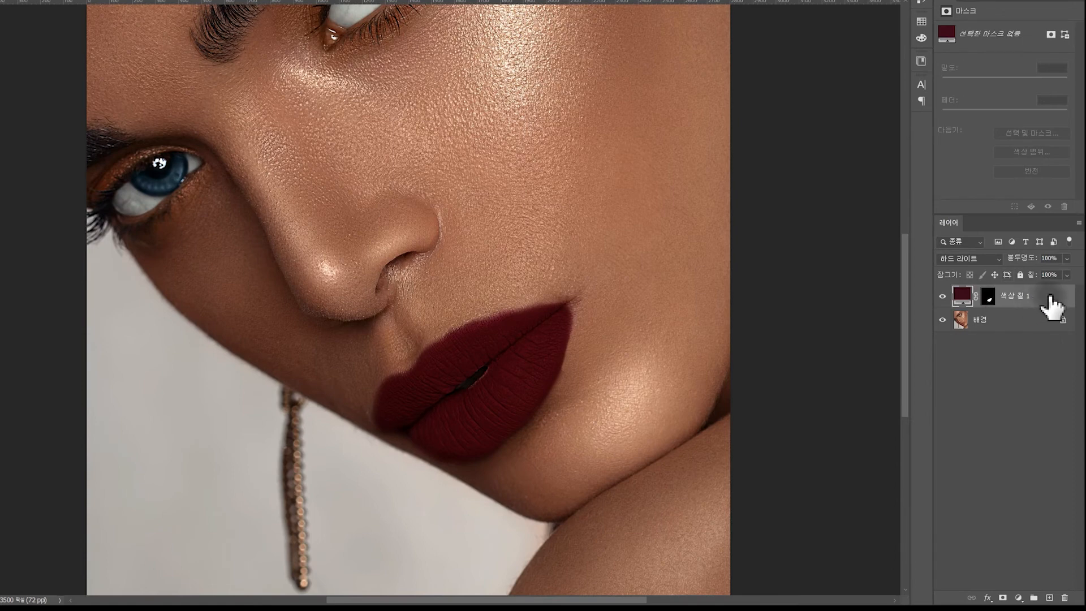
pyautogui.doubleClick(1055, 305)
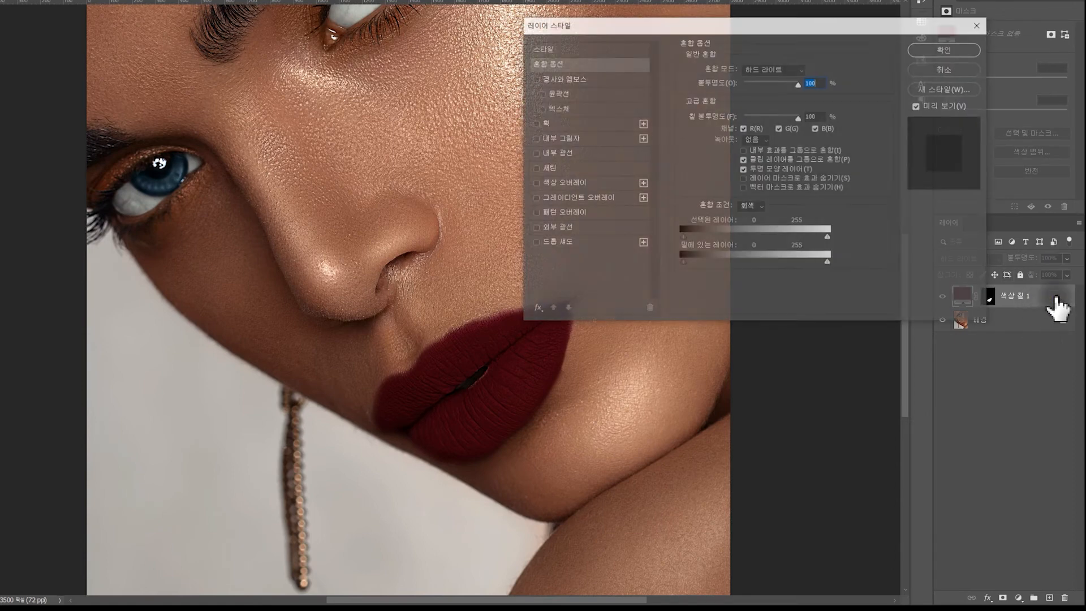
pyautogui.click(927, 72)
pyautogui.click(1041, 300)
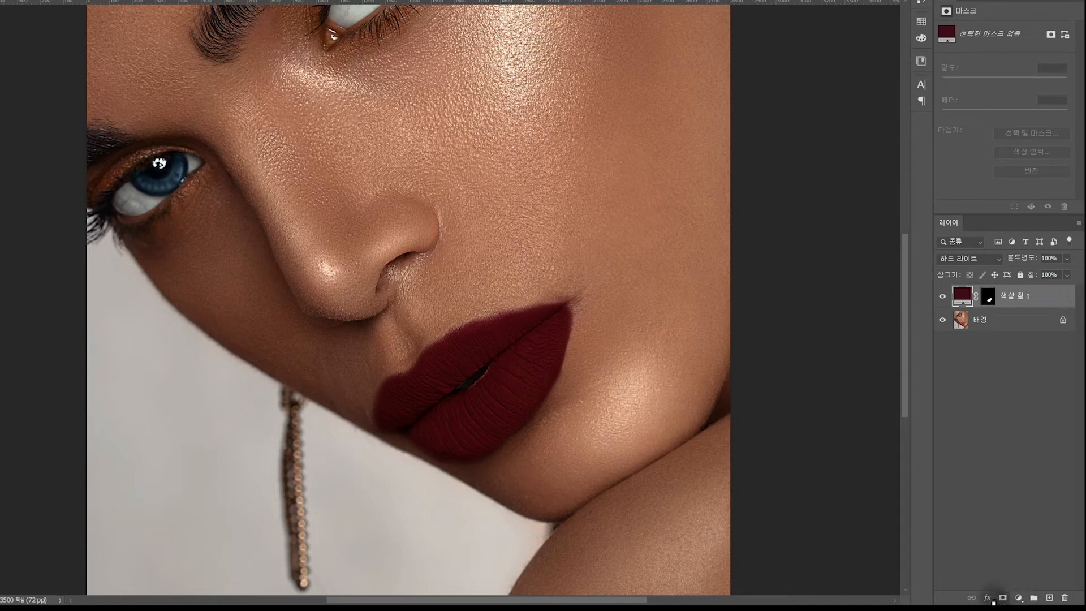
# Open the lip fill layer's Blending Options and set the blend mode to Soft Light.
pyautogui.click(988, 598)
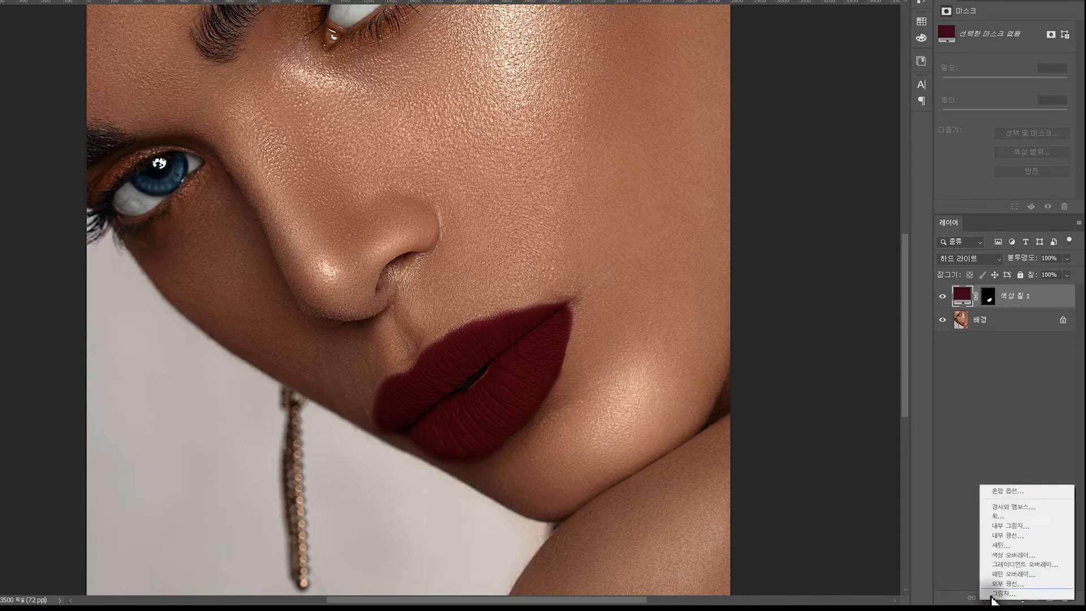
pyautogui.click(1014, 492)
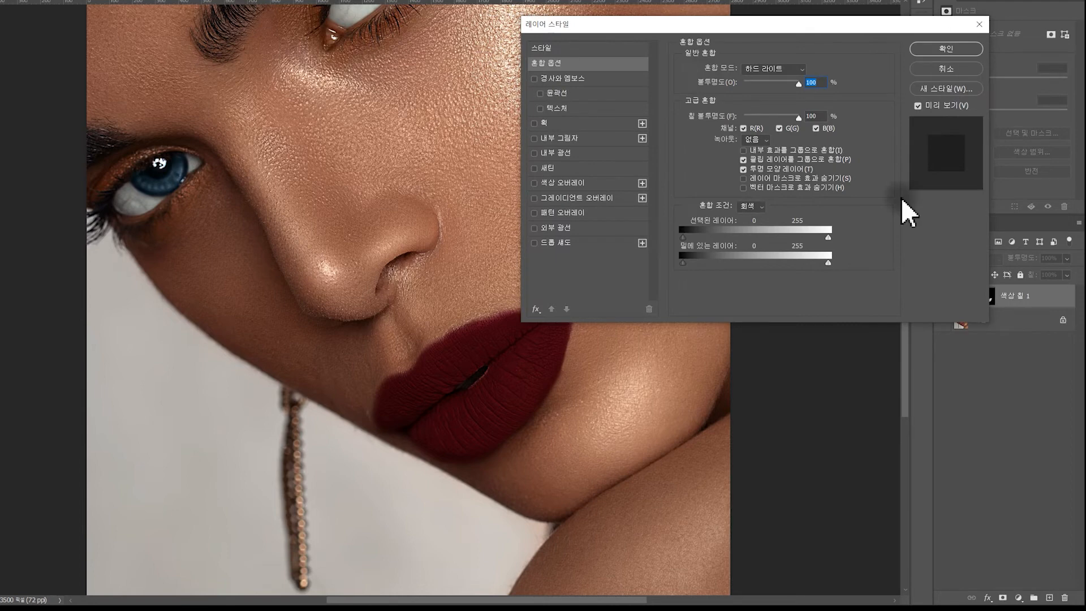
pyautogui.moveTo(582, 24); pyautogui.dragTo(646, 165)
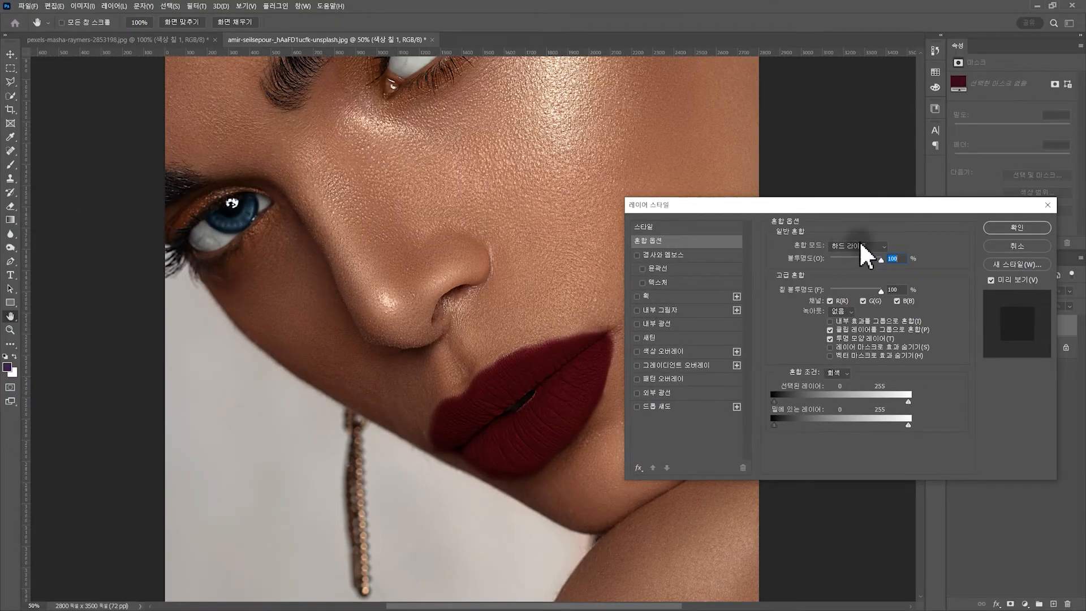
pyautogui.click(847, 247)
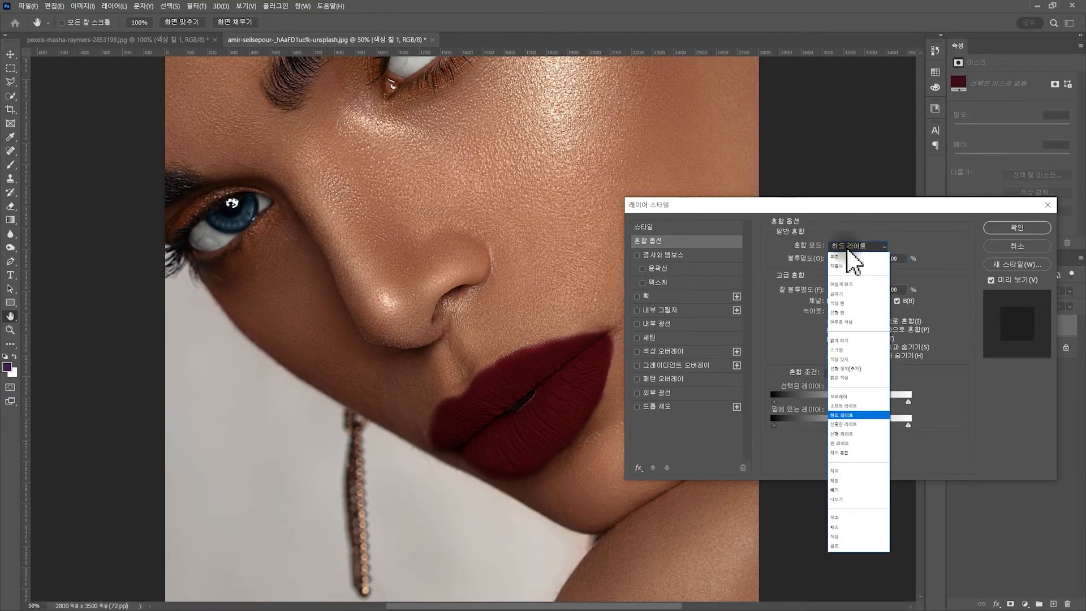
pyautogui.click(839, 407)
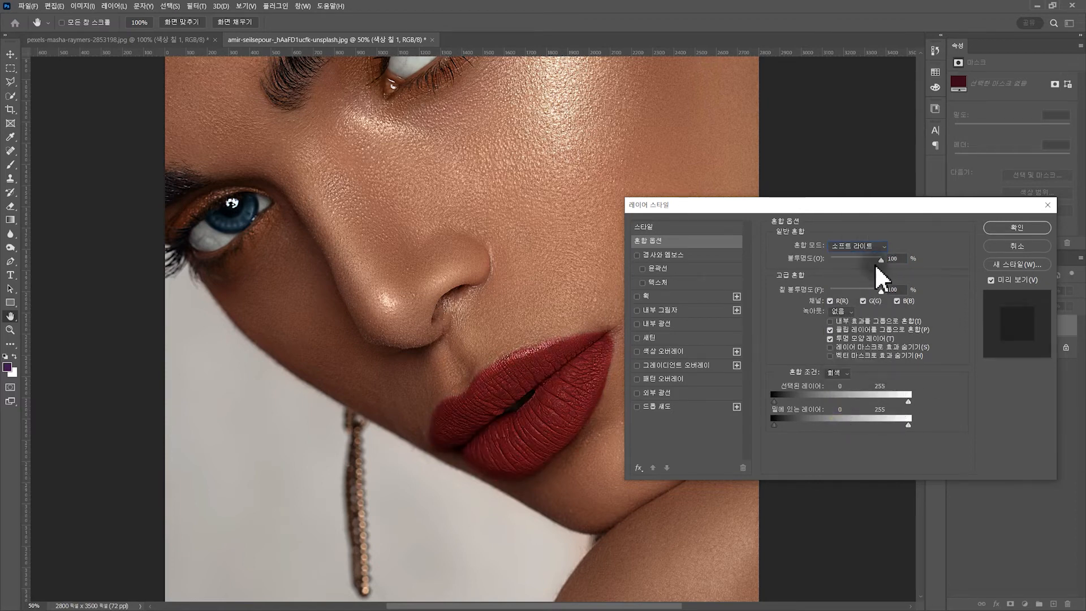
# Split the underlying layer's Blend If sliders to 0 / 73 for the shadows and 170 / 221 for the highlights.
pyautogui.moveTo(875, 262); pyautogui.dragTo(897, 260)
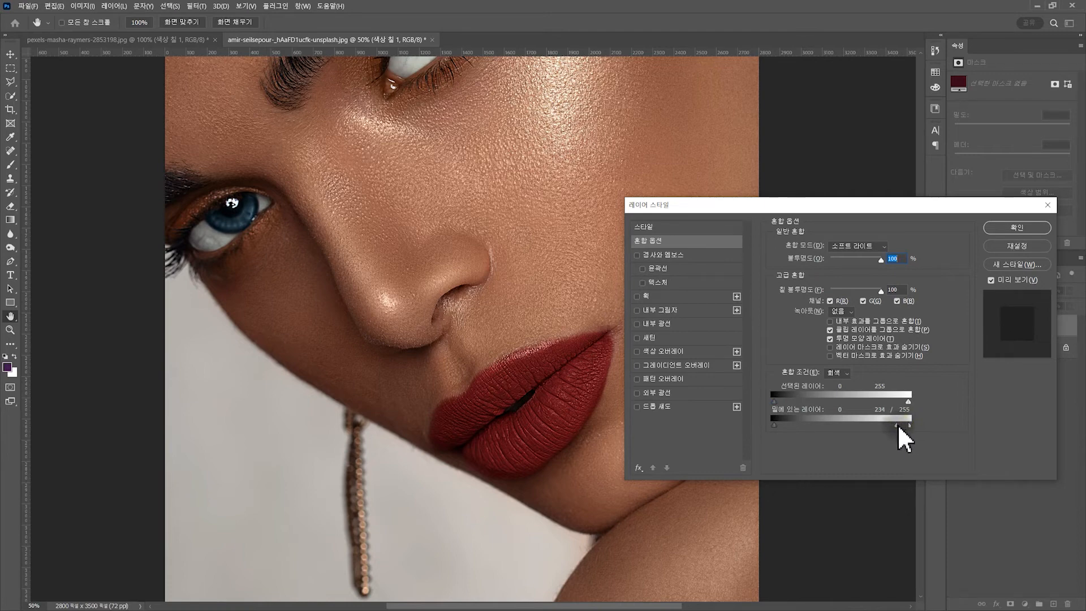
pyautogui.moveTo(885, 427); pyautogui.dragTo(876, 428)
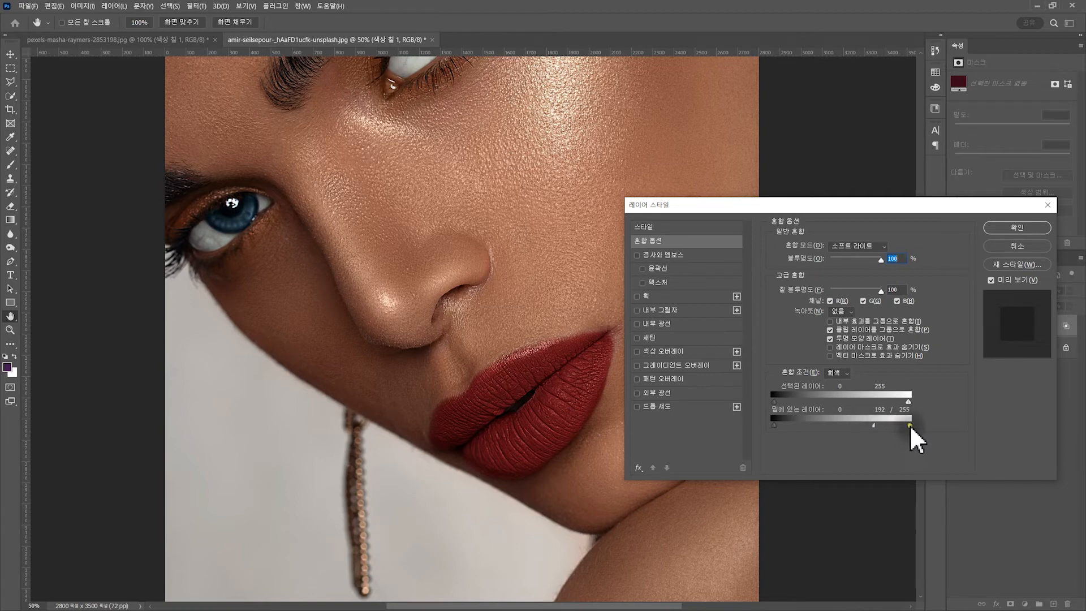
pyautogui.moveTo(874, 428); pyautogui.dragTo(872, 428)
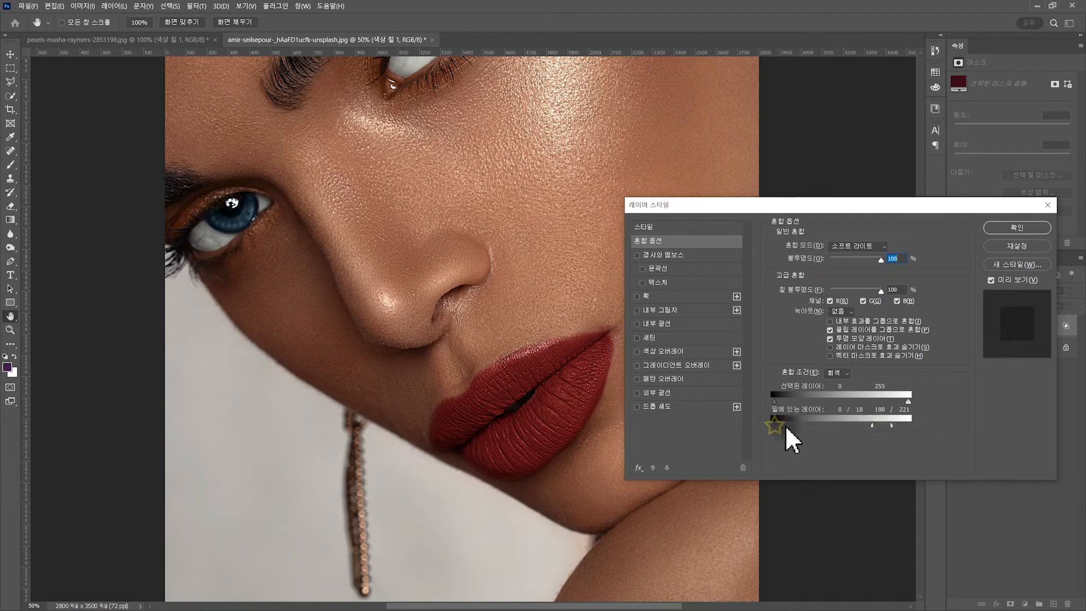
pyautogui.moveTo(809, 428); pyautogui.dragTo(863, 428)
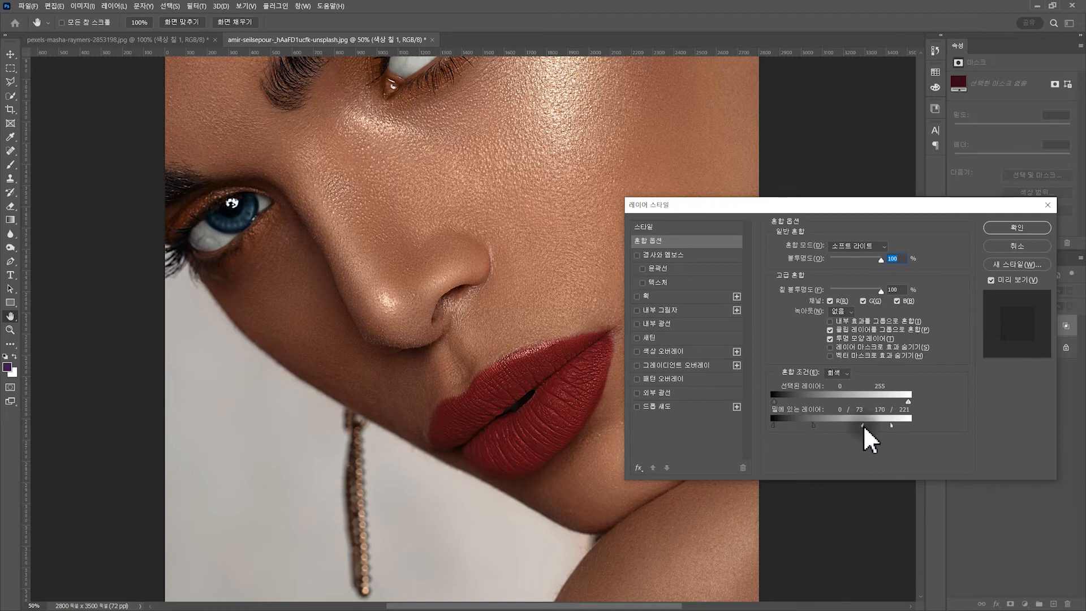
# Move the underlying layer's split shadow and highlight Blend If sliders further toward the dark end, and apply the layer style.
pyautogui.moveTo(864, 428); pyautogui.dragTo(870, 429)
pyautogui.moveTo(813, 427); pyautogui.dragTo(785, 428)
pyautogui.moveTo(891, 428)
pyautogui.mouseDown()
pyautogui.moveTo(901, 428)
pyautogui.moveTo(875, 428)
pyautogui.mouseUp()
pyautogui.moveTo(871, 428); pyautogui.dragTo(832, 427)
pyautogui.click(1013, 230)
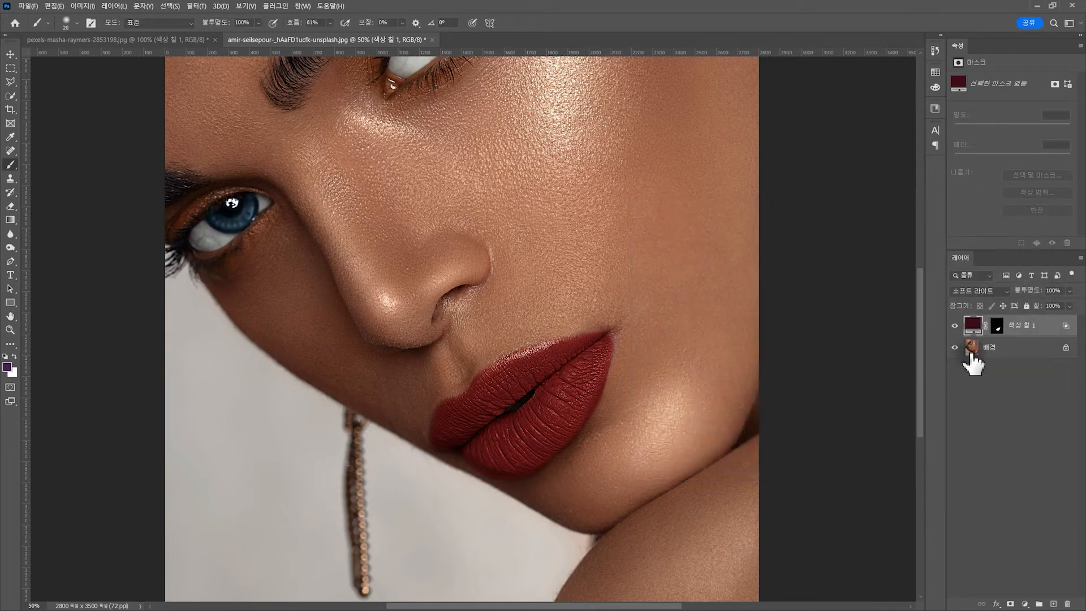
pyautogui.hotkey('ctrl', '-')
pyautogui.hotkey('ctrl', '-')
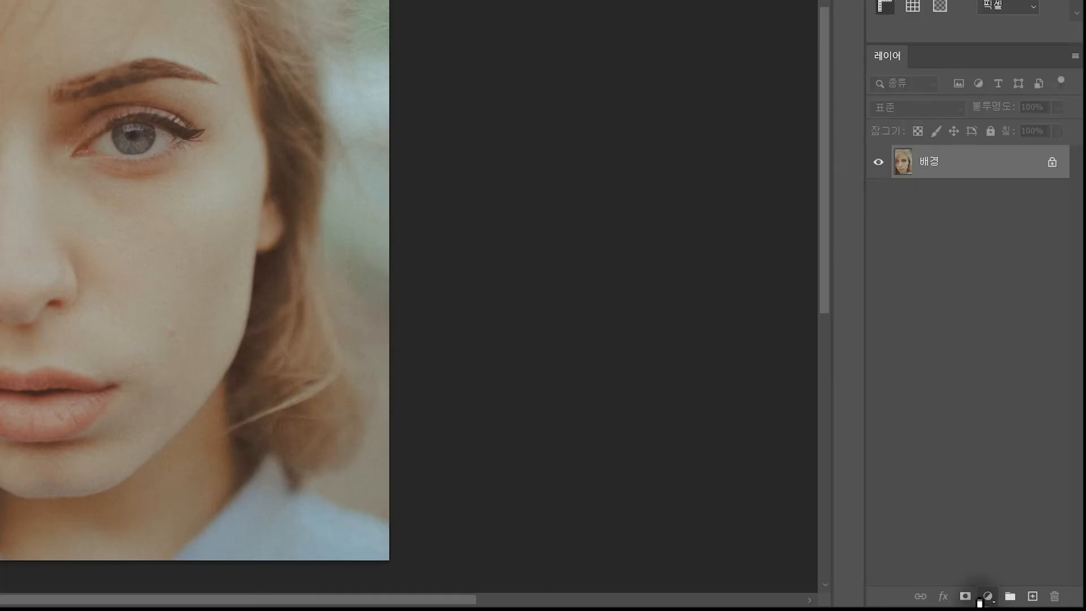
# Add a Solid Color fill layer in crimson 7c1b37 above the blonde woman's portrait.
pyautogui.click(988, 596)
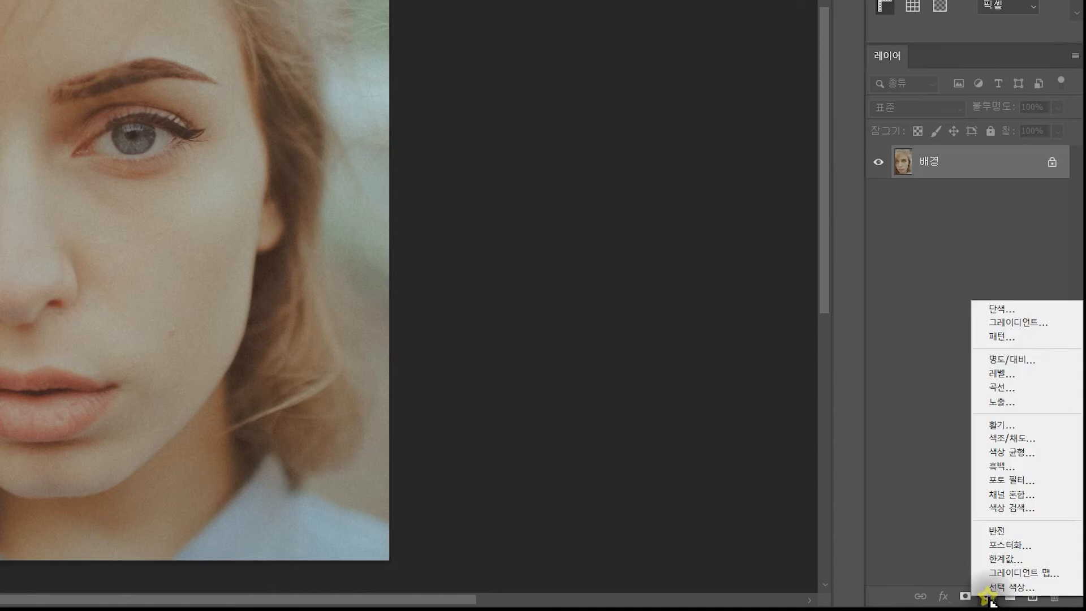
pyautogui.click(1009, 308)
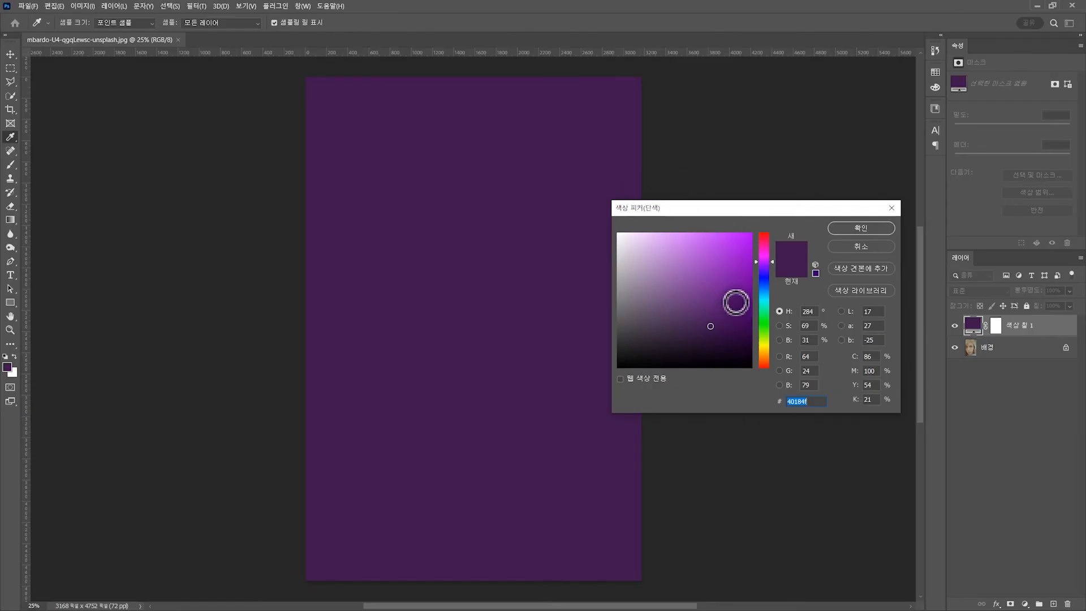
pyautogui.moveTo(743, 283); pyautogui.dragTo(724, 304)
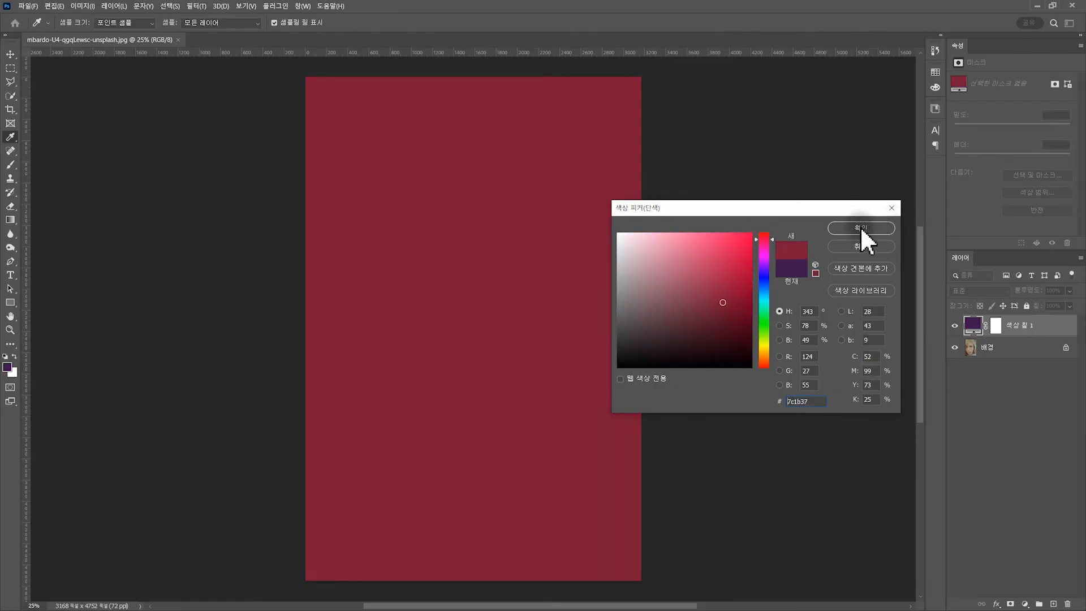
pyautogui.click(863, 226)
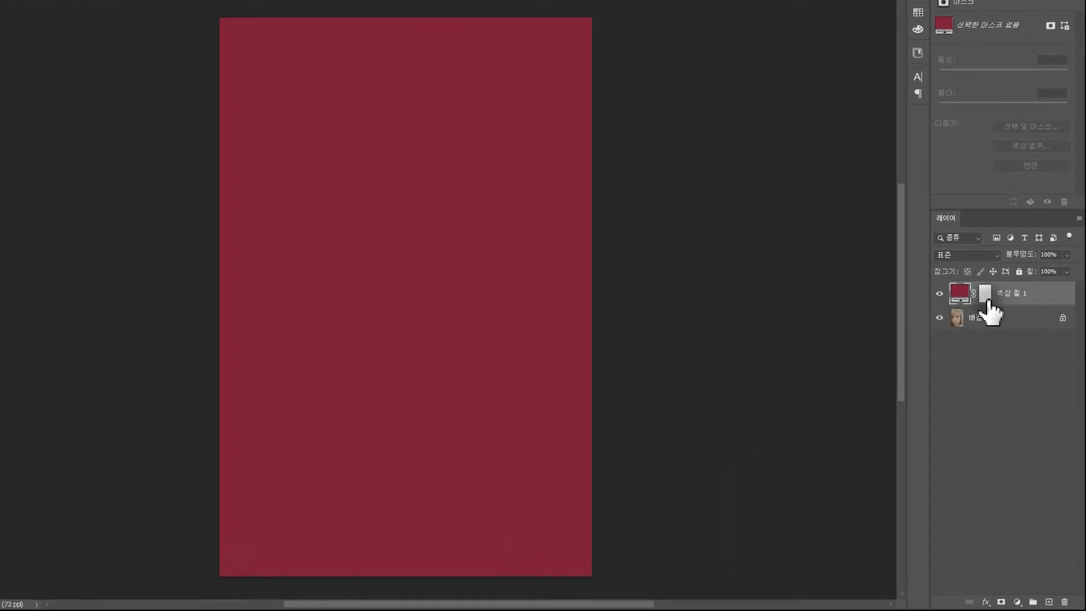
# Fill the colour fill layer's mask with black, using black as the foreground colour.
pyautogui.click(954, 200)
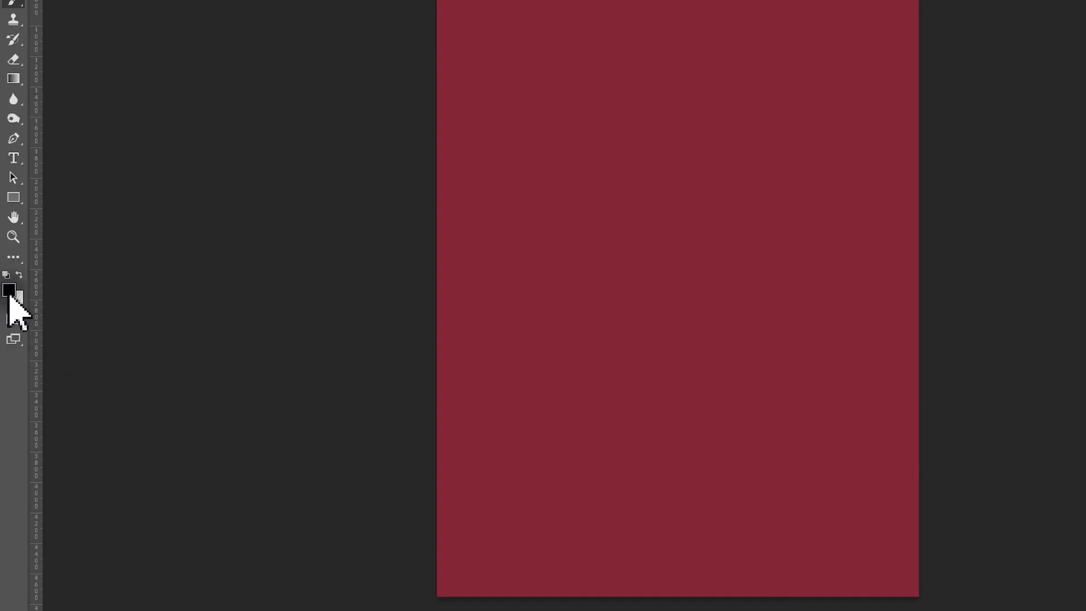
pyautogui.click(9, 289)
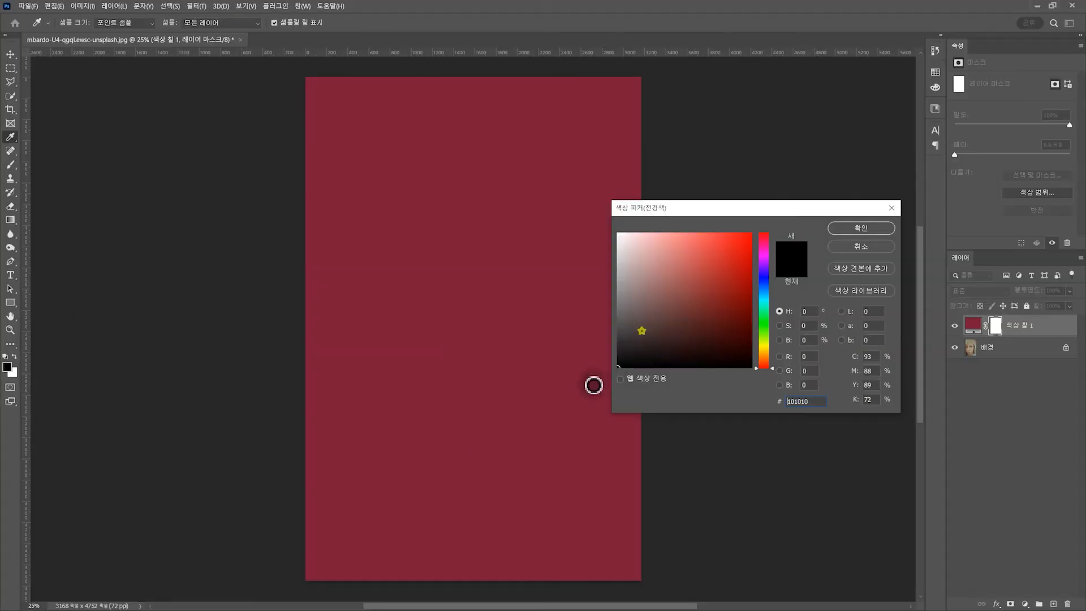
pyautogui.click(854, 228)
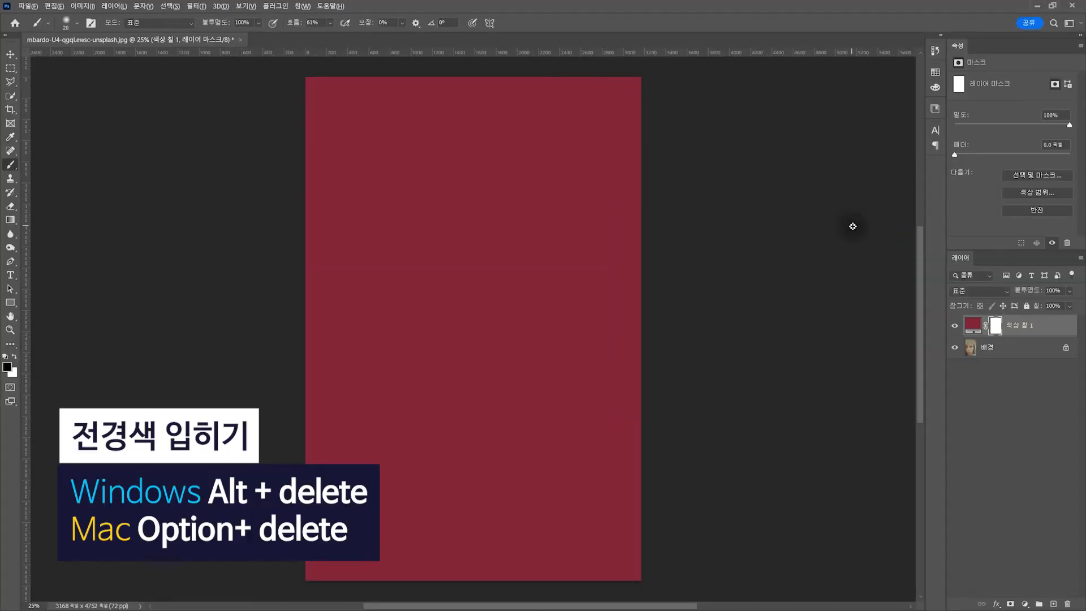
pyautogui.hotkey('alt', 'Delete')
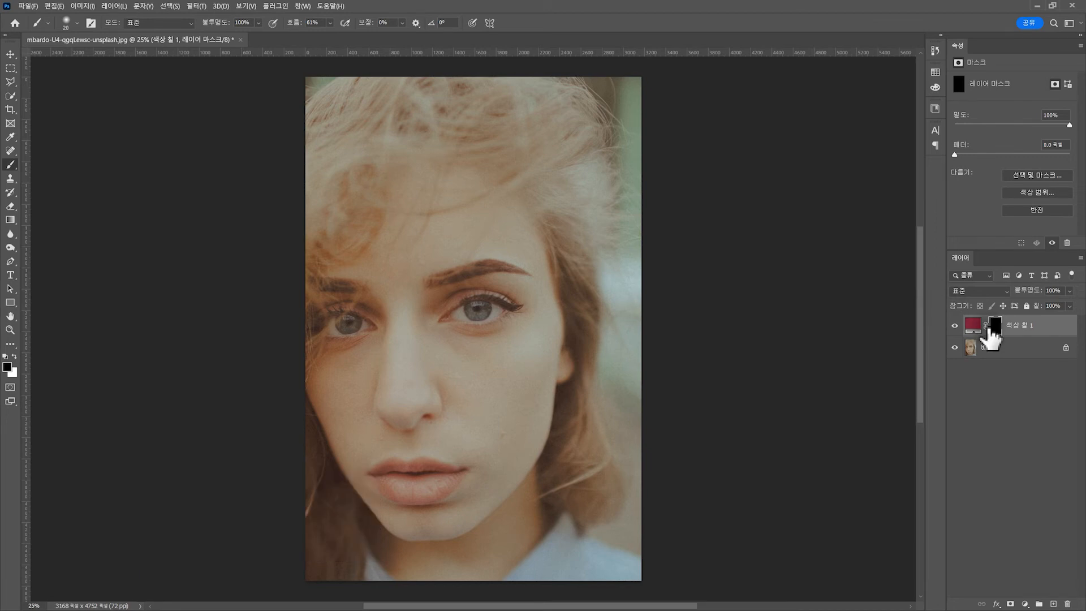
# Set up the soft round Brush for painting the lips, with its flow at 40%.
pyautogui.hotkey('ctrl', '+')
pyautogui.hotkey('ctrl', '+')
pyautogui.hotkey('ctrl', '+')
pyautogui.moveTo(424, 300); pyautogui.dragTo(573, 221)
pyautogui.moveTo(545, 320); pyautogui.dragTo(509, 370)
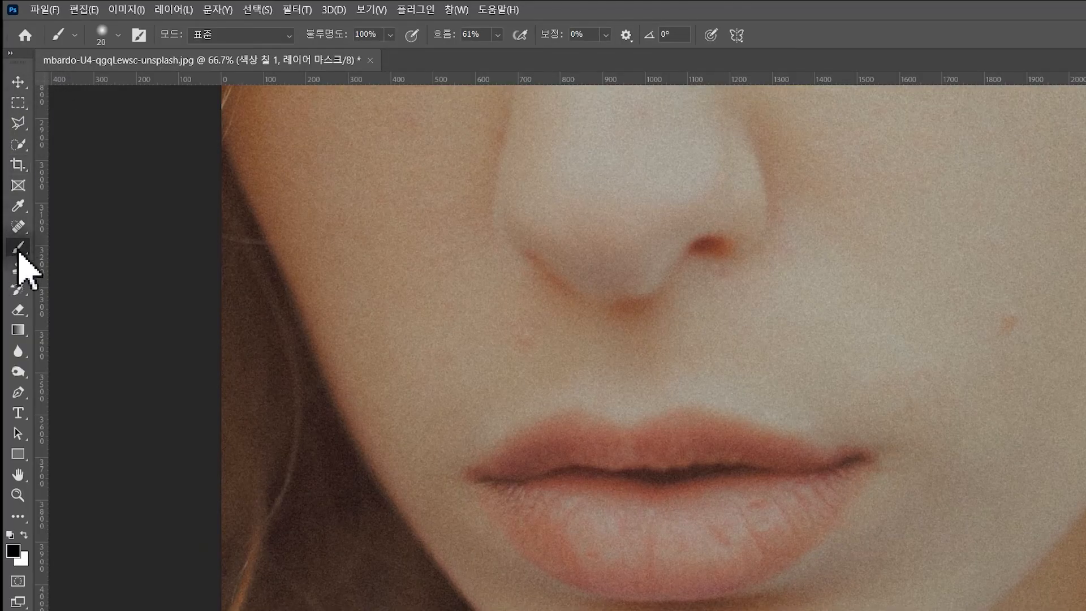
pyautogui.rightClick(18, 249)
pyautogui.click(91, 246)
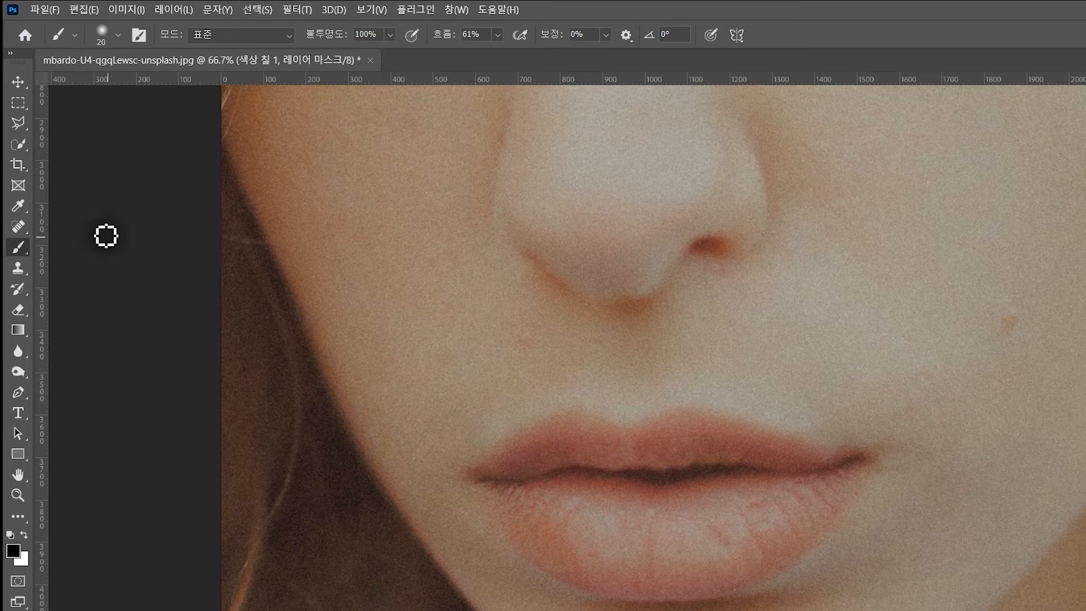
pyautogui.click(118, 35)
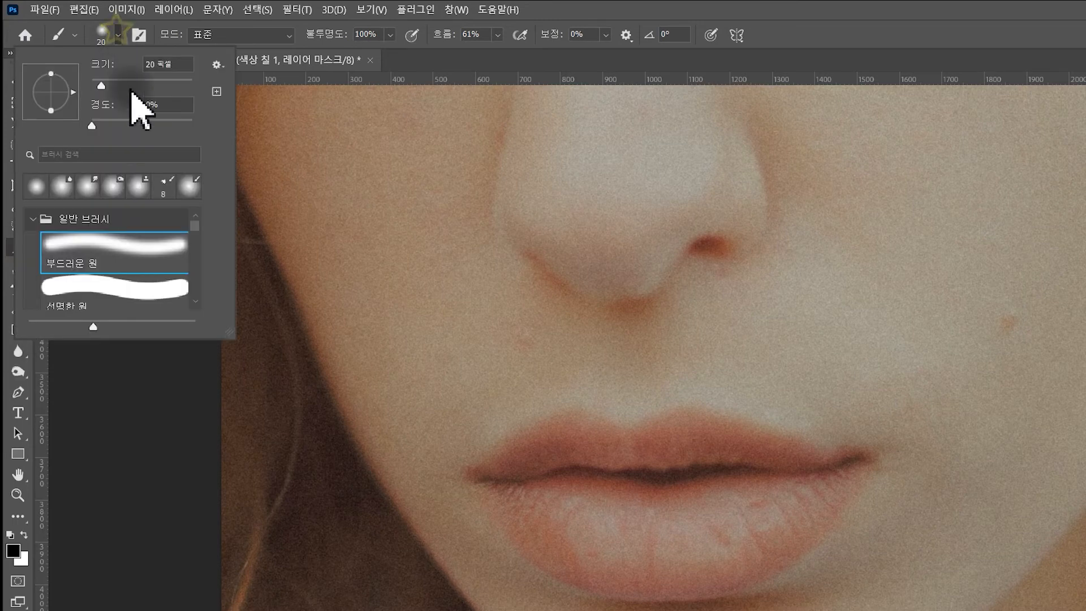
pyautogui.doubleClick(85, 255)
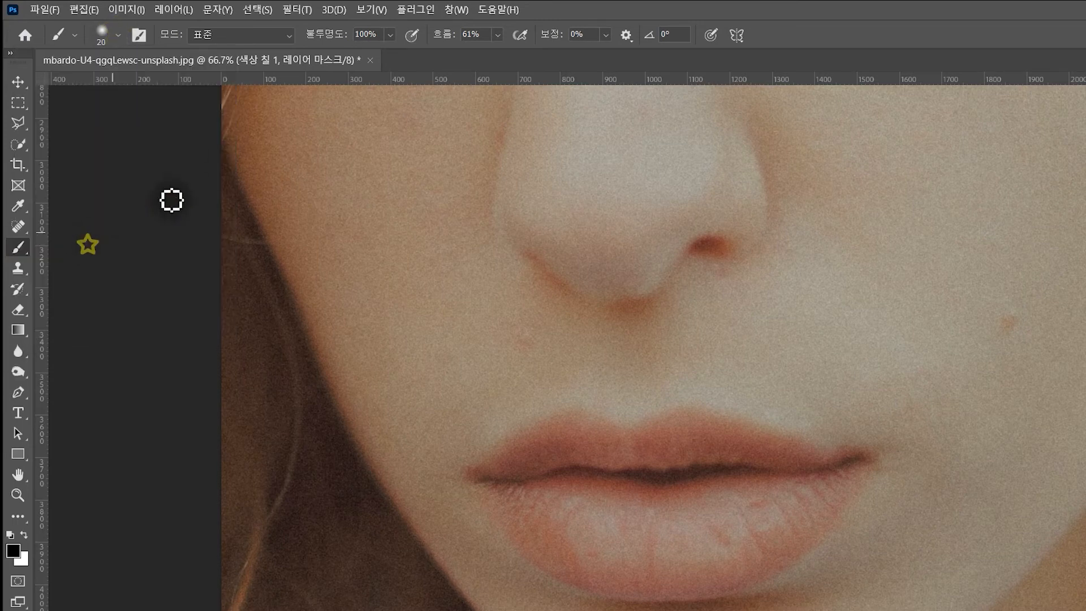
pyautogui.click(497, 35)
pyautogui.moveTo(509, 52); pyautogui.dragTo(490, 52)
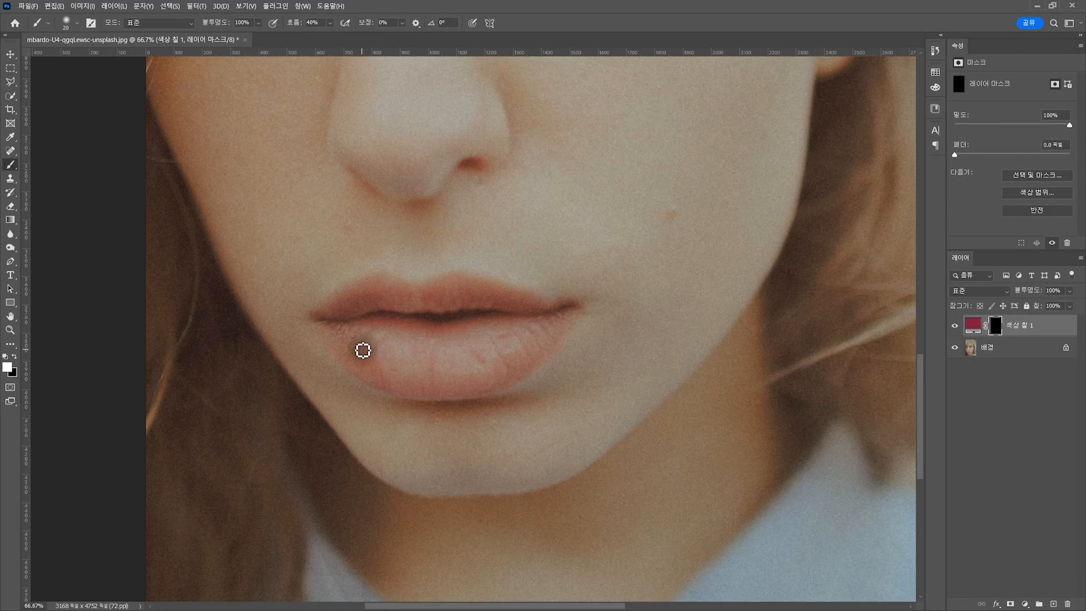
# Paint white on the mask over both lips with an enlarged brush, and set the fill layer's blend mode to Soft Light.
pyautogui.press(']')
pyautogui.press(']')
pyautogui.press(']')
pyautogui.press(']')
pyautogui.press(']')
pyautogui.press(']')
pyautogui.press(']')
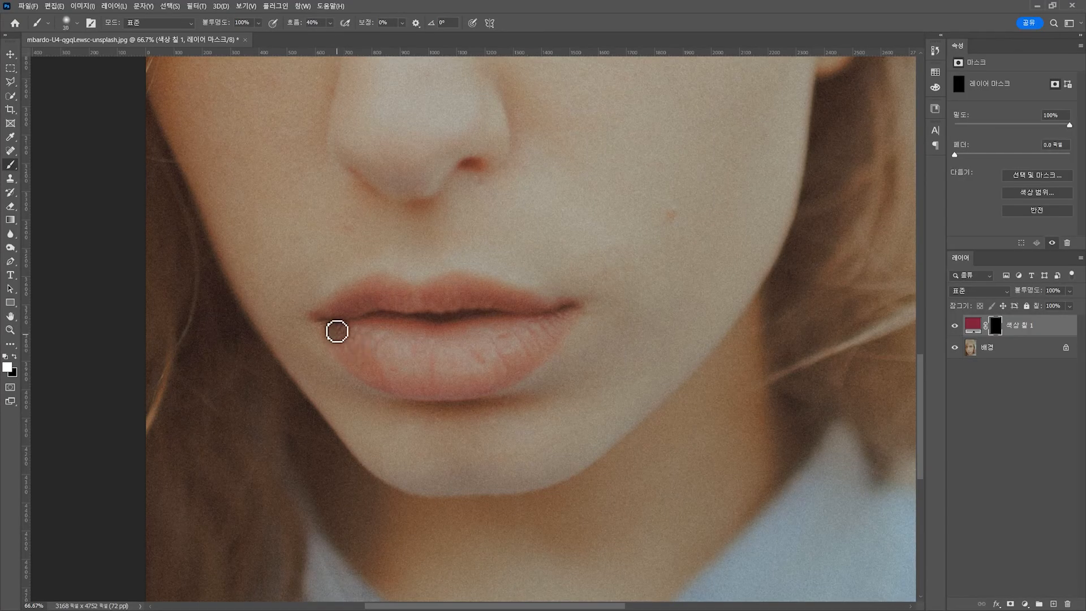
pyautogui.press('[')
pyautogui.moveTo(324, 316)
pyautogui.mouseDown()
pyautogui.moveTo(354, 311)
pyautogui.moveTo(342, 311)
pyautogui.moveTo(362, 291)
pyautogui.moveTo(445, 282)
pyautogui.moveTo(380, 286)
pyautogui.moveTo(463, 296)
pyautogui.moveTo(327, 320)
pyautogui.moveTo(552, 339)
pyautogui.moveTo(346, 373)
pyautogui.mouseUp()
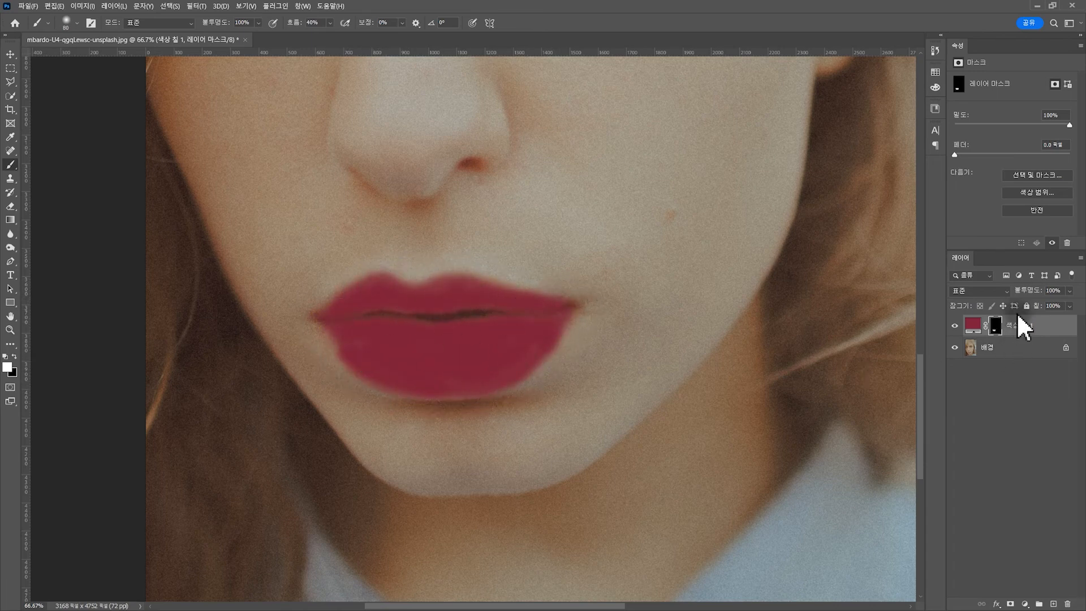
pyautogui.click(985, 291)
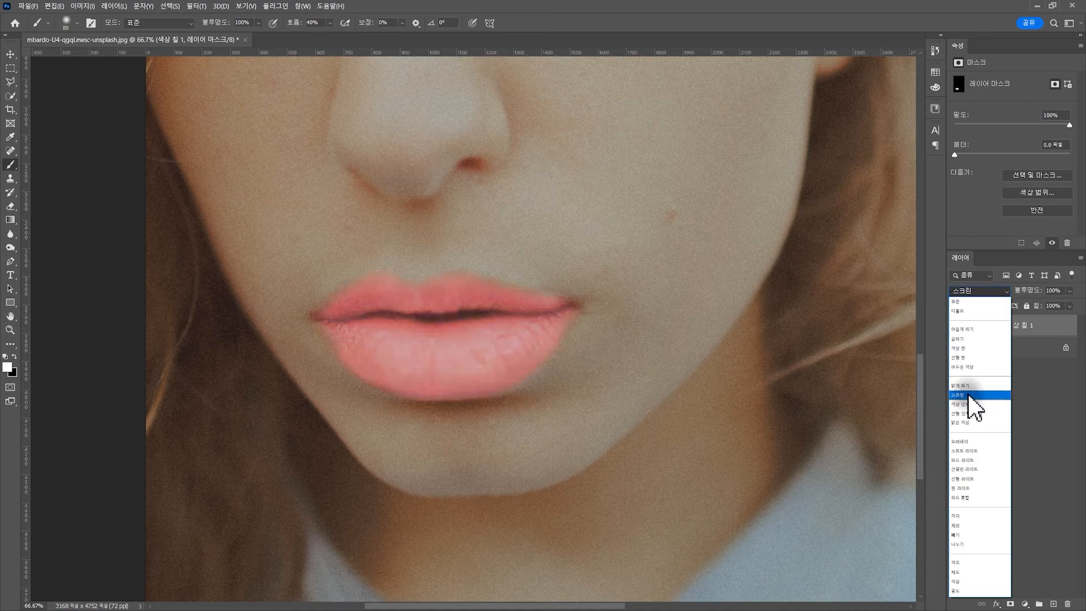
pyautogui.click(963, 451)
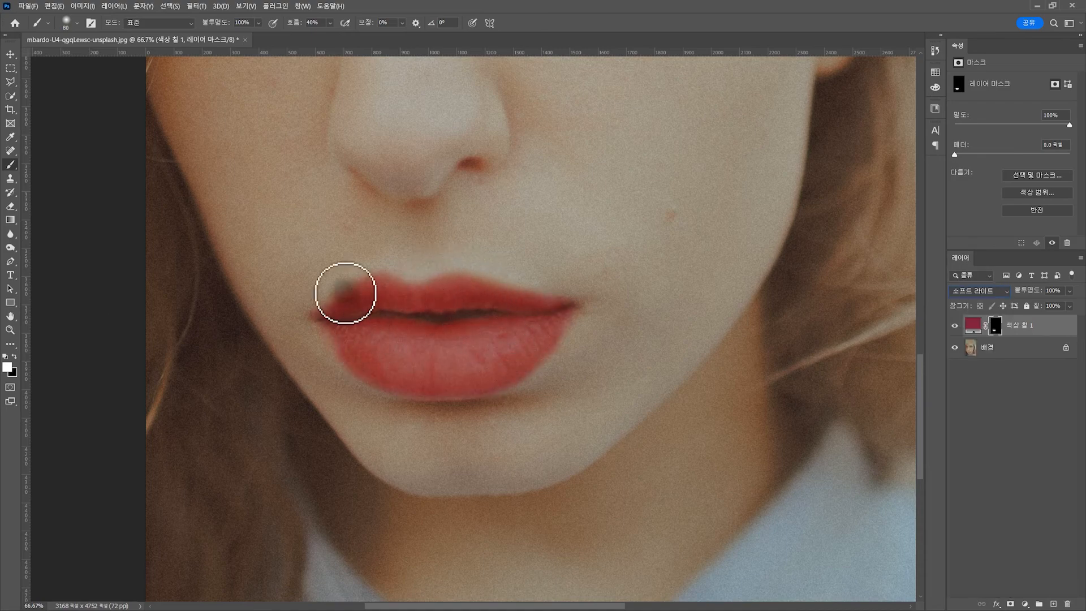
# Smooth the mask's edges along the outline of the upper and lower lips with the Smudge tool.
pyautogui.rightClick(10, 234)
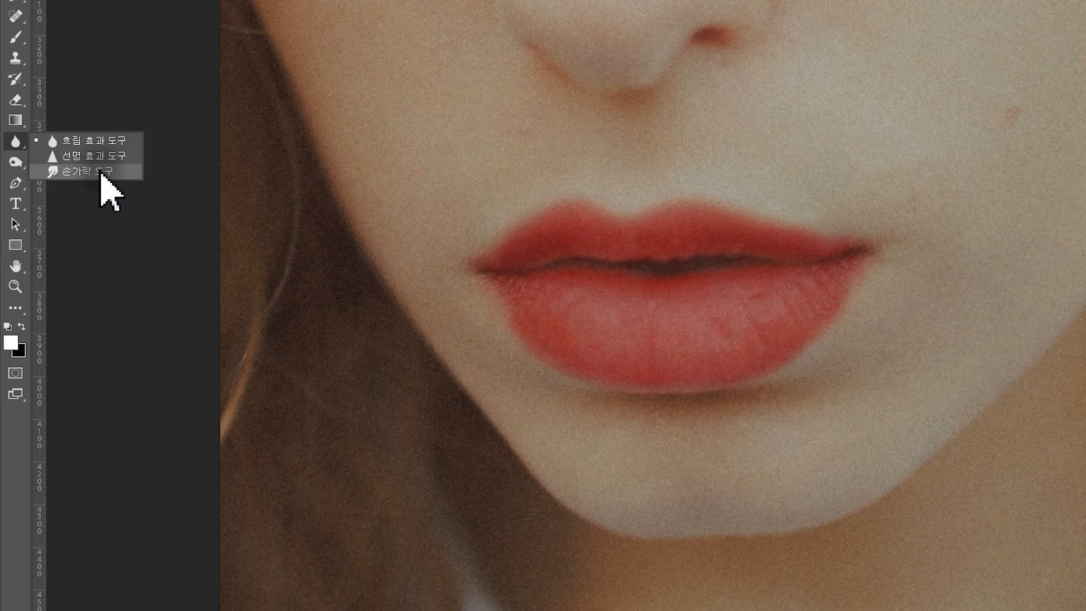
pyautogui.click(99, 171)
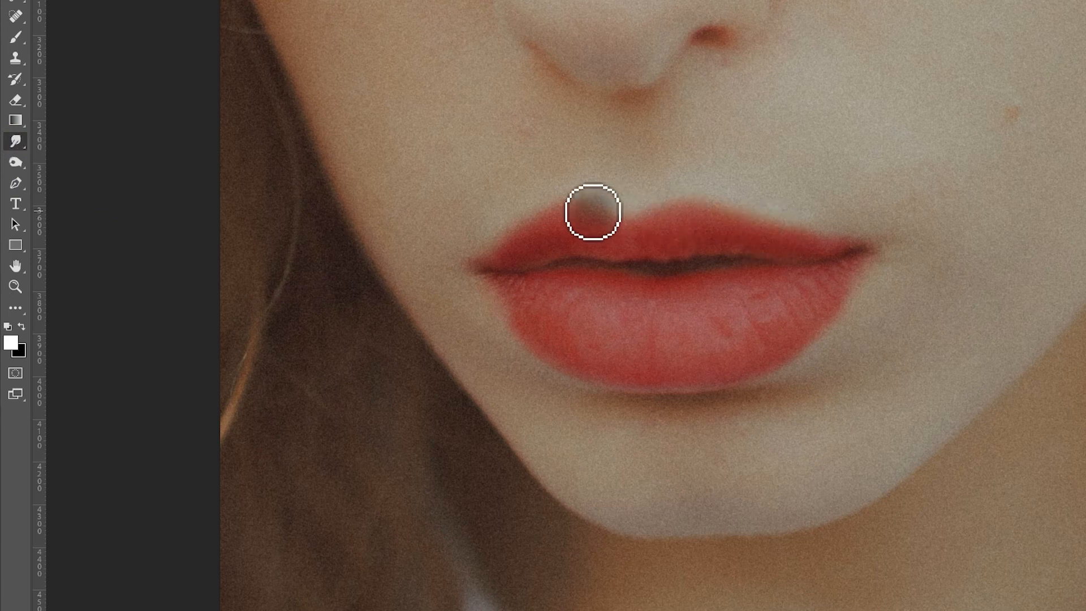
pyautogui.moveTo(598, 218); pyautogui.dragTo(610, 219)
pyautogui.moveTo(616, 221); pyautogui.dragTo(618, 221)
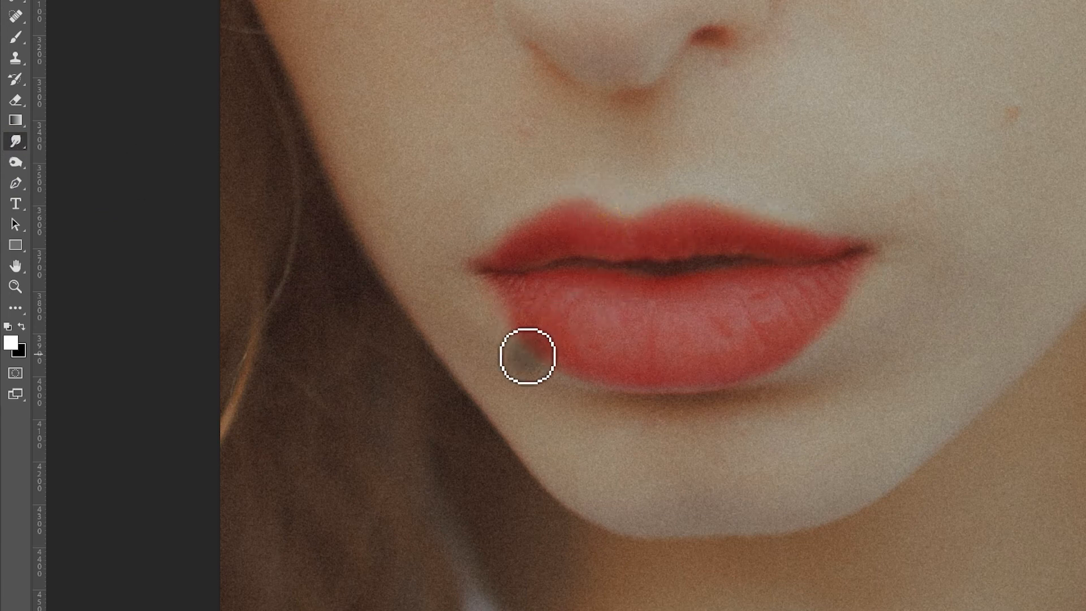
pyautogui.press(']')
pyautogui.press(']')
pyautogui.press(']')
pyautogui.press(']')
pyautogui.moveTo(511, 324); pyautogui.dragTo(522, 348)
pyautogui.moveTo(354, 377)
pyautogui.mouseDown()
pyautogui.moveTo(381, 384)
pyautogui.moveTo(358, 372)
pyautogui.mouseUp()
pyautogui.moveTo(552, 353)
pyautogui.mouseDown()
pyautogui.moveTo(567, 322)
pyautogui.moveTo(511, 388)
pyautogui.moveTo(426, 395)
pyautogui.moveTo(453, 381)
pyautogui.moveTo(453, 286)
pyautogui.moveTo(473, 284)
pyautogui.mouseUp()
# Lower the lip fill layer's opacity and compare the portrait with the fill layer hidden and shown.
pyautogui.click(1068, 291)
pyautogui.moveTo(1066, 311); pyautogui.dragTo(1061, 304)
pyautogui.click(955, 326)
pyautogui.click(956, 326)
pyautogui.click(955, 326)
pyautogui.click(956, 326)
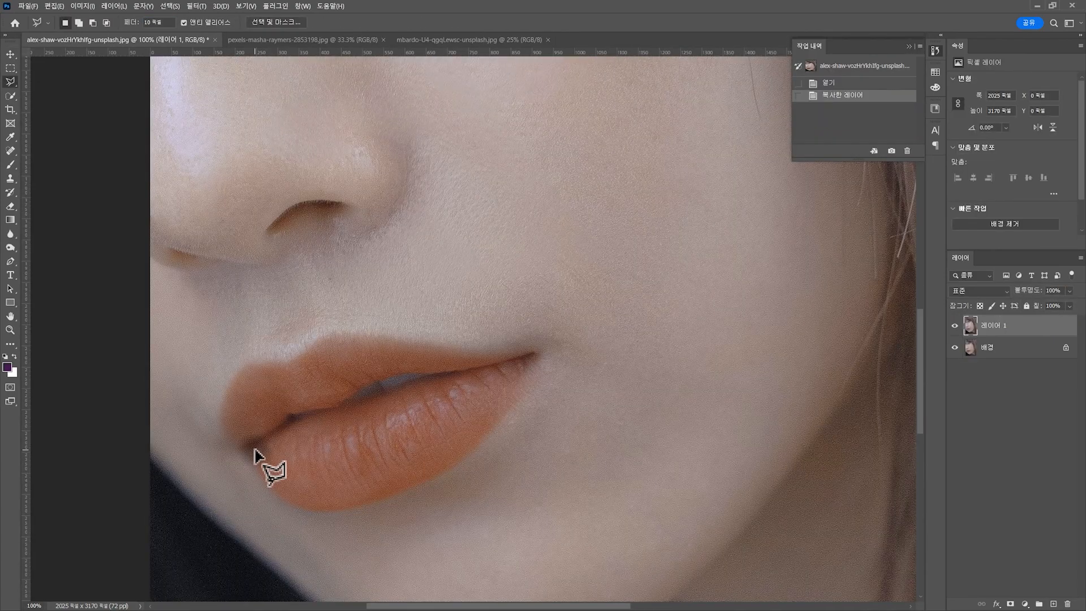
pyautogui.click(80, 6)
pyautogui.moveTo(704, 194); pyautogui.dragTo(737, 193)
pyautogui.click(797, 178)
pyautogui.click(80, 6)
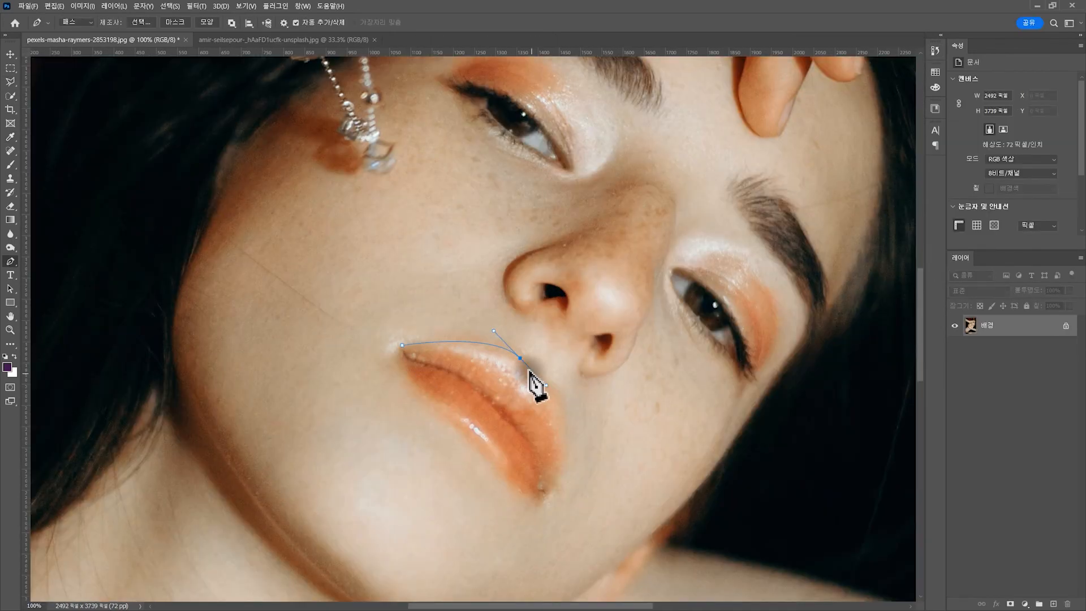
# Finish the closed Pen tool path around the lips and convert it into a selection.
pyautogui.moveTo(553, 484); pyautogui.dragTo(537, 502)
pyautogui.click(537, 502)
pyautogui.moveTo(493, 464); pyautogui.dragTo(434, 404)
pyautogui.click(402, 345)
pyautogui.click(143, 23)
pyautogui.click(793, 273)
# Add a Solid Color fill layer masked by the lip selection.
pyautogui.click(1024, 603)
pyautogui.click(1019, 368)
pyautogui.click(869, 220)
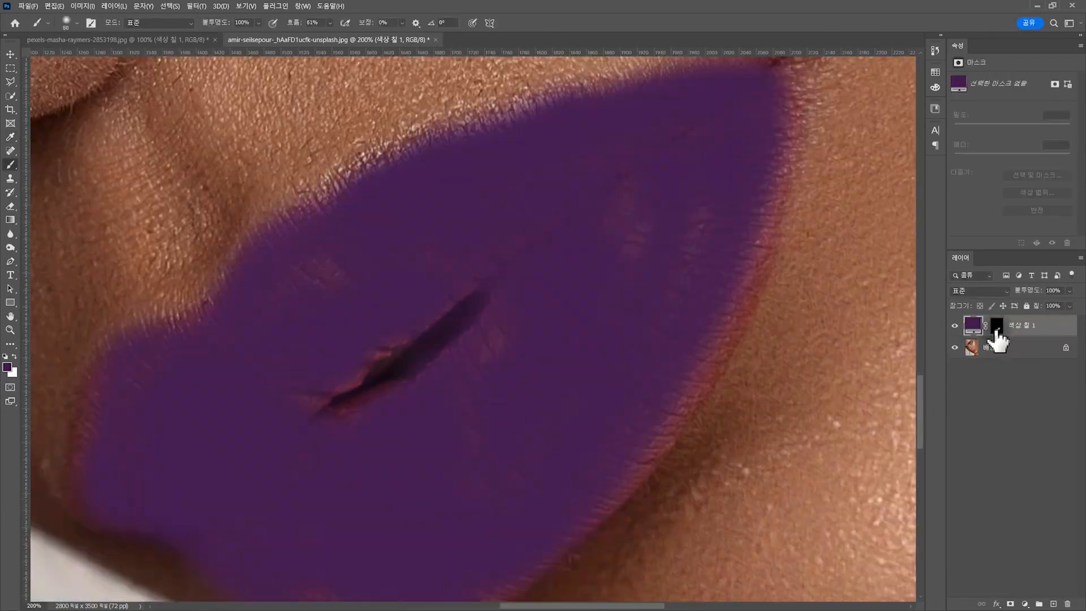
# Set the lip fill layer's blending to Soft Light and adjust the underlying layer's Blend If slider.
pyautogui.click(978, 290)
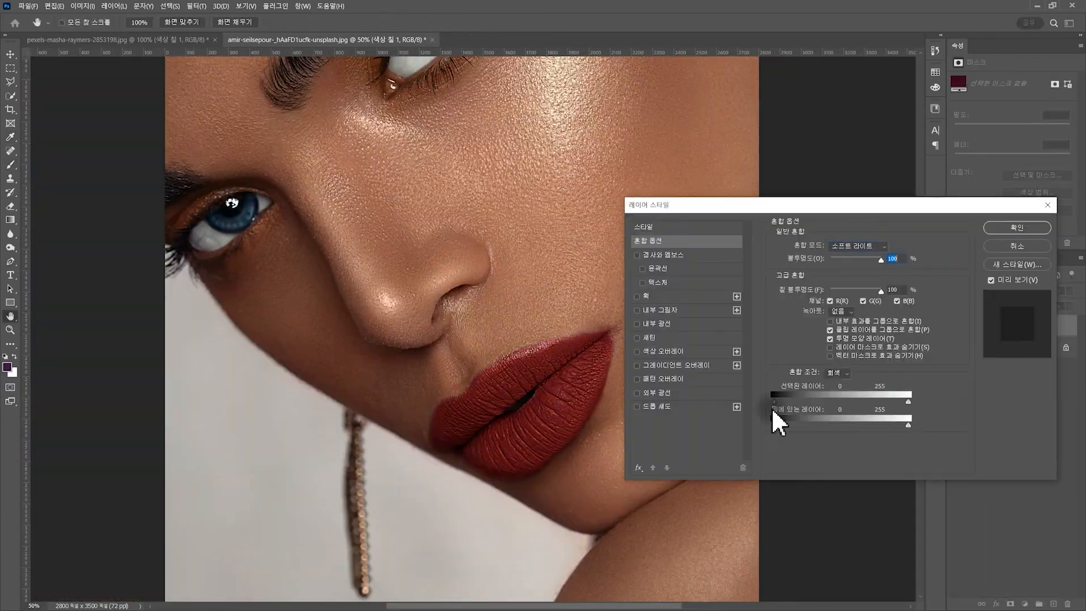
pyautogui.moveTo(771, 417); pyautogui.dragTo(884, 439)
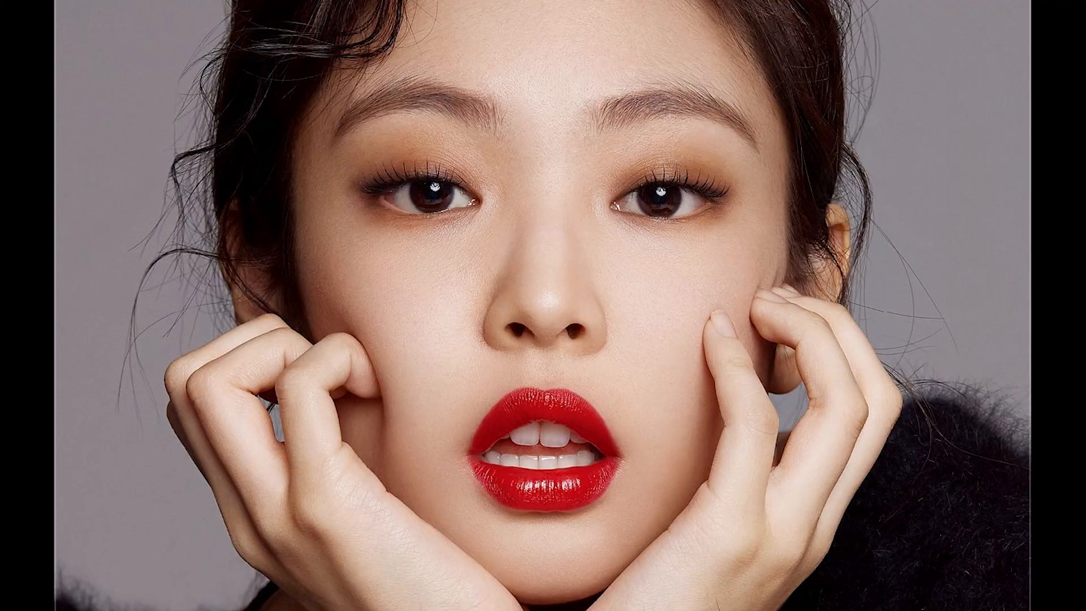